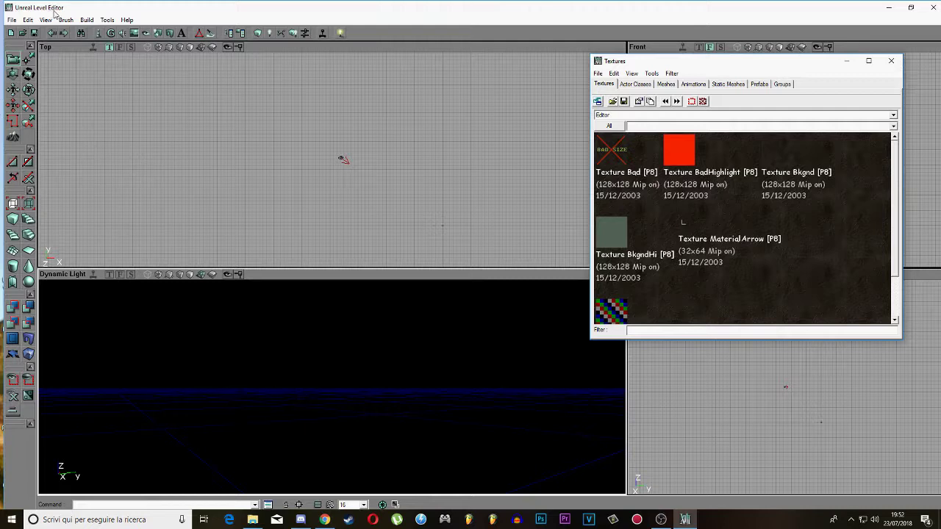
- Move the floating Textures window aside to uncover more of the viewports
{"action": "right_click_drag", "start_coordinate": [333, 360], "coordinate": [325, 405]}
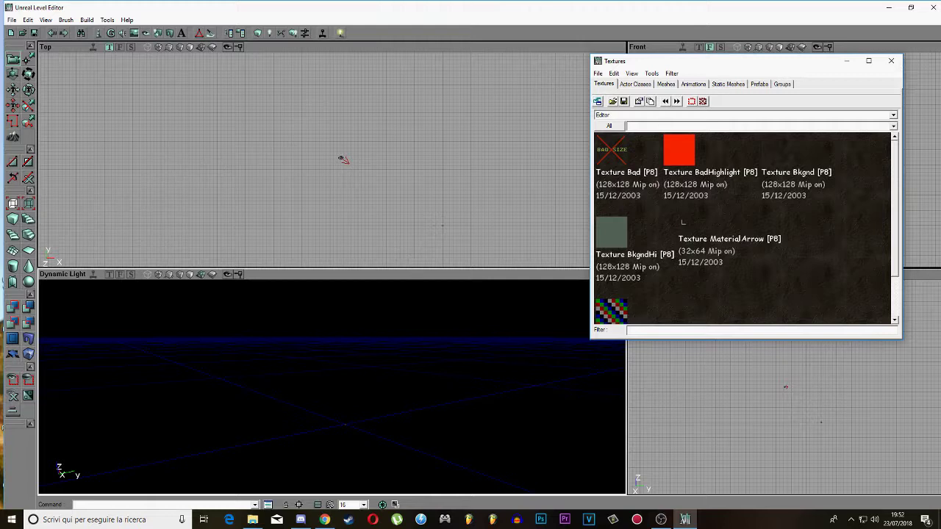
{"action": "right_click_drag", "start_coordinate": [332, 386], "coordinate": [337, 416]}
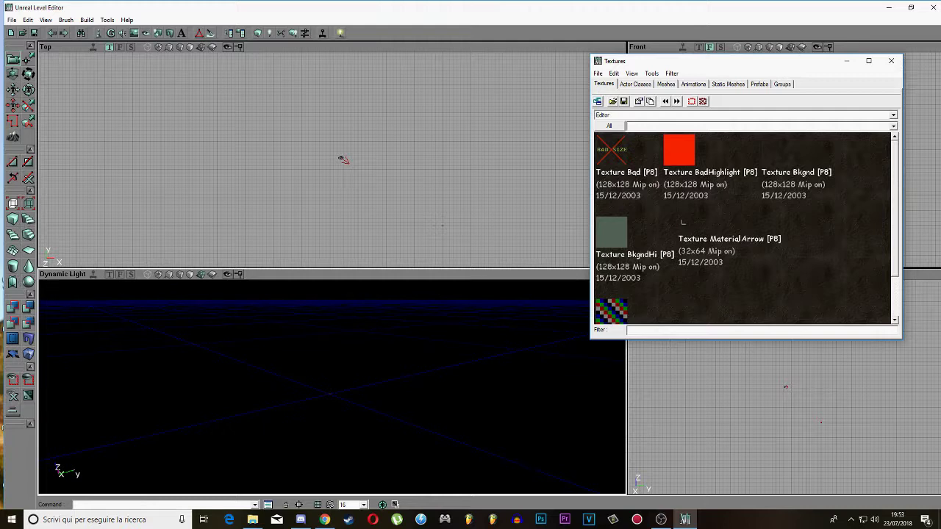
{"action": "right_click_drag", "start_coordinate": [330, 386], "coordinate": [552, 360]}
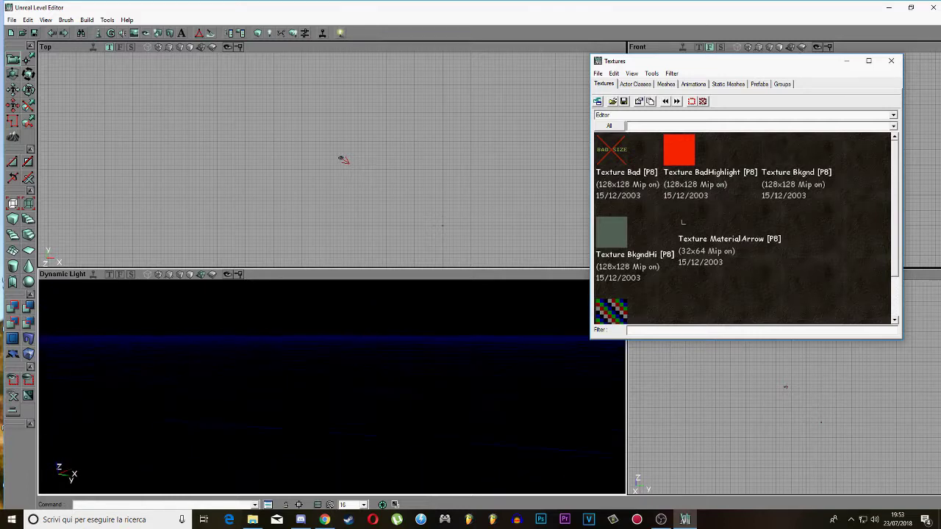
{"action": "left_click_drag", "start_coordinate": [352, 191], "coordinate": [557, 133]}
{"action": "scroll", "coordinate": [405, 187], "scroll_direction": "up", "scroll_amount": 2}
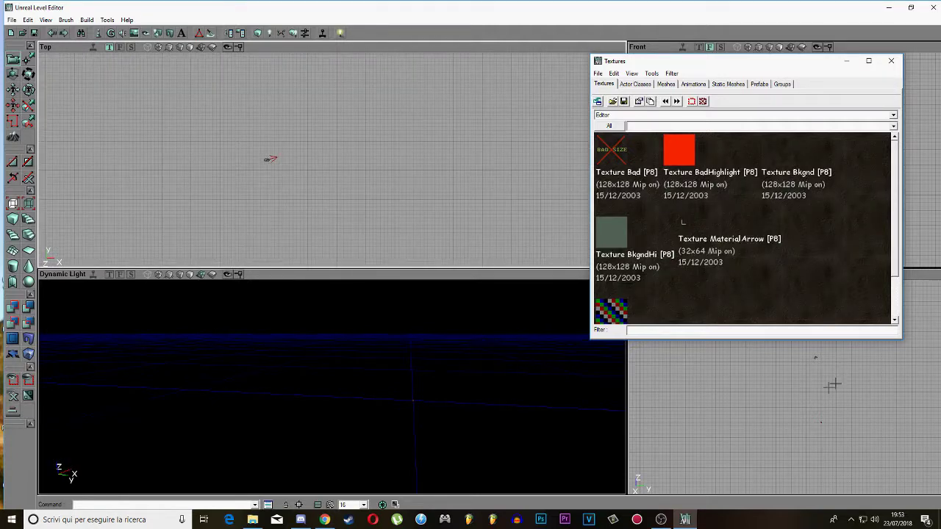
{"action": "left_click_drag", "start_coordinate": [770, 399], "coordinate": [803, 388]}
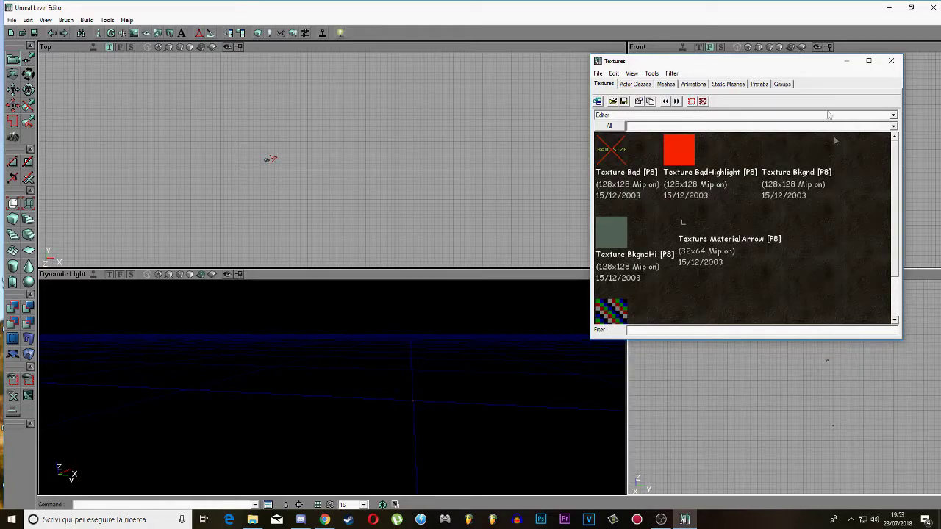
{"action": "left_click_drag", "start_coordinate": [786, 65], "coordinate": [773, 46]}
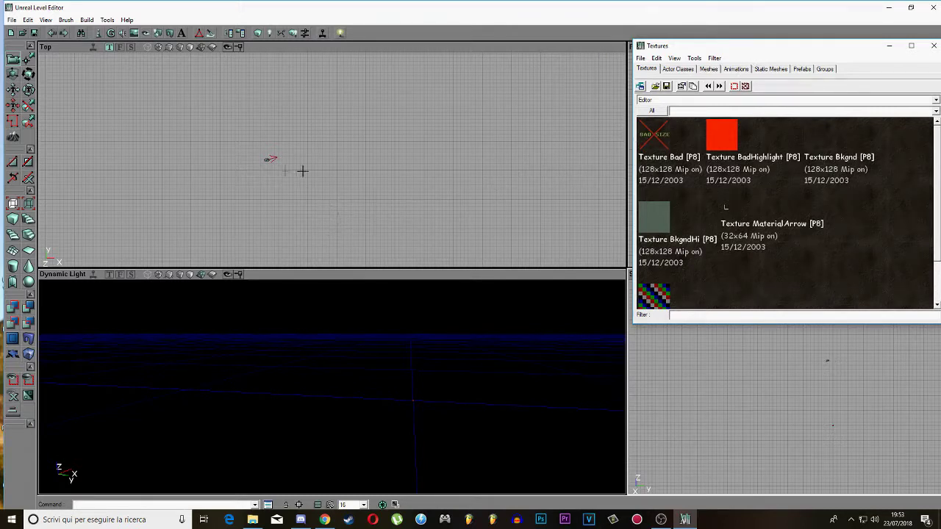
{"action": "mouse_move", "coordinate": [316, 361]}
{"action": "left_mouse_down"}
{"action": "mouse_move", "coordinate": [346, 368]}
{"action": "mouse_move", "coordinate": [324, 368]}
{"action": "left_mouse_up"}
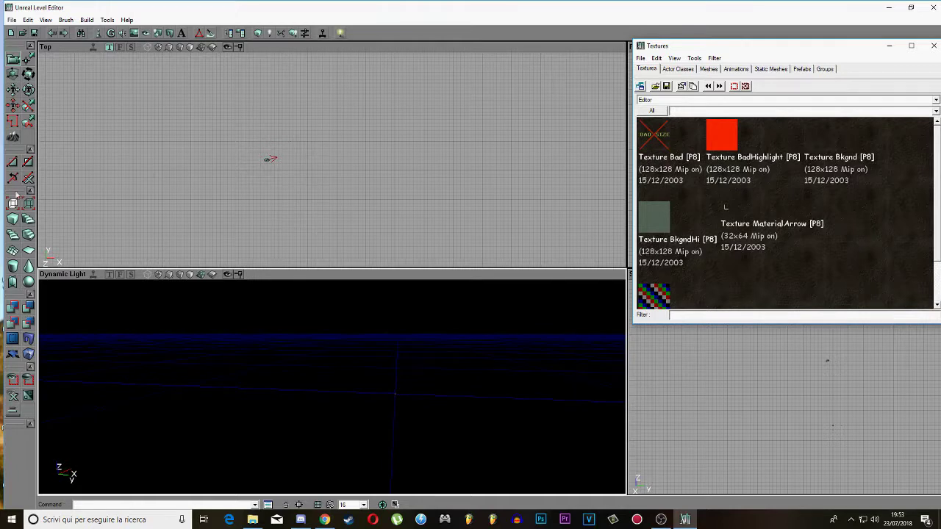
- Create a cube builder brush at its default size and inspect it in the viewports
{"action": "left_click", "coordinate": [13, 220]}
{"action": "mouse_move", "coordinate": [331, 375]}
{"action": "left_mouse_down"}
{"action": "mouse_move", "coordinate": [375, 377]}
{"action": "mouse_move", "coordinate": [338, 397]}
{"action": "mouse_move", "coordinate": [316, 382]}
{"action": "mouse_move", "coordinate": [371, 357]}
{"action": "mouse_move", "coordinate": [344, 378]}
{"action": "left_mouse_up"}
{"action": "mouse_move", "coordinate": [344, 378]}
{"action": "right_mouse_down"}
{"action": "mouse_move", "coordinate": [361, 411]}
{"action": "mouse_move", "coordinate": [358, 375]}
{"action": "right_mouse_up"}
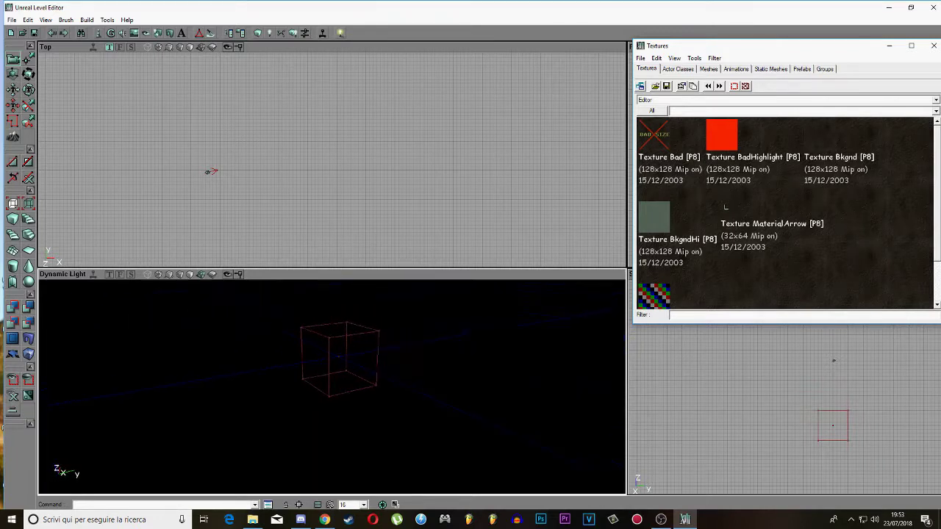
{"action": "mouse_move", "coordinate": [338, 360]}
{"action": "left_mouse_down"}
{"action": "mouse_move", "coordinate": [327, 357]}
{"action": "mouse_move", "coordinate": [323, 371]}
{"action": "left_mouse_up"}
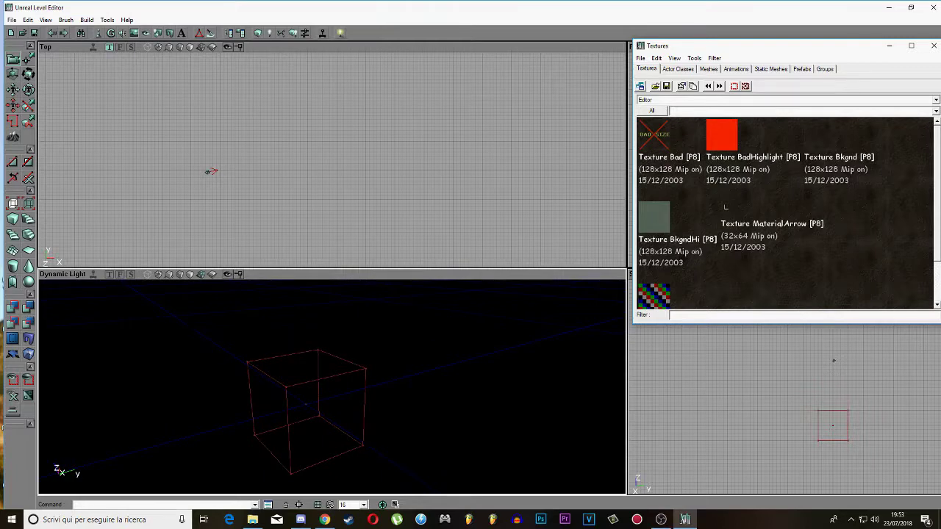
{"action": "left_click", "coordinate": [324, 378]}
{"action": "mouse_move", "coordinate": [323, 378]}
{"action": "left_mouse_down"}
{"action": "mouse_move", "coordinate": [325, 389]}
{"action": "mouse_move", "coordinate": [305, 401]}
{"action": "left_mouse_up"}
{"action": "left_click_drag", "start_coordinate": [340, 179], "coordinate": [220, 173]}
{"action": "left_click_drag", "start_coordinate": [293, 168], "coordinate": [340, 178]}
{"action": "right_click_drag", "start_coordinate": [365, 352], "coordinate": [379, 324]}
{"action": "left_click_drag", "start_coordinate": [379, 324], "coordinate": [351, 337]}
{"action": "left_click_drag", "start_coordinate": [268, 320], "coordinate": [247, 320]}
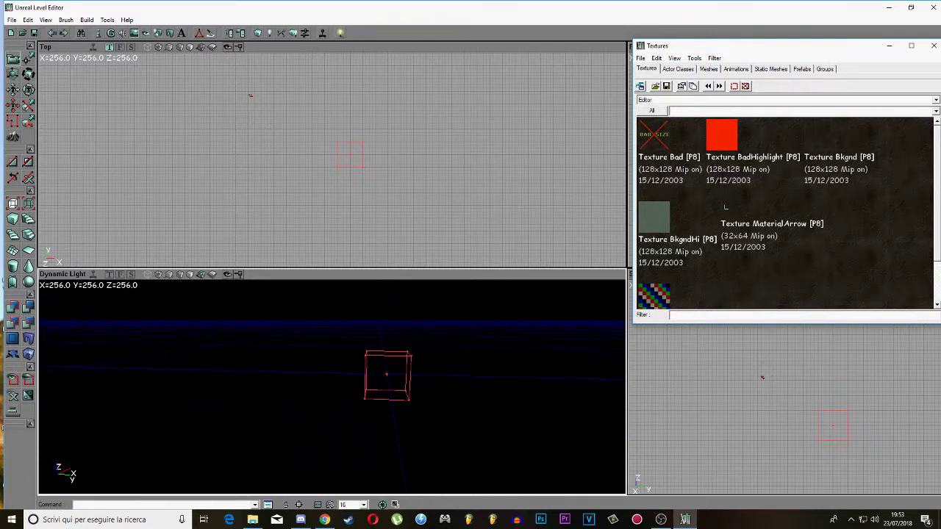
{"action": "left_click_drag", "start_coordinate": [330, 383], "coordinate": [349, 342]}
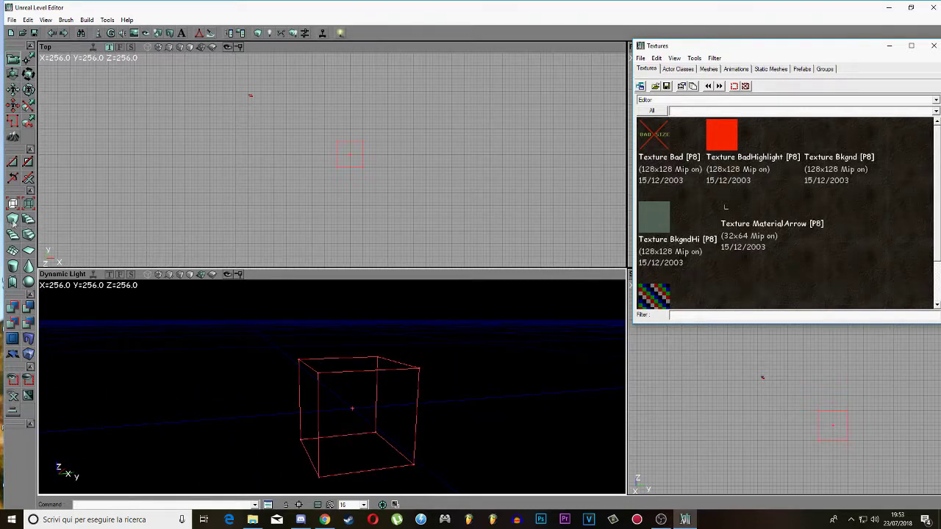
- Open the cube builder's properties and set the cube's height to 400
{"action": "right_click", "coordinate": [13, 220]}
{"action": "left_click_drag", "start_coordinate": [55, 224], "coordinate": [598, 301]}
{"action": "left_click", "coordinate": [593, 318]}
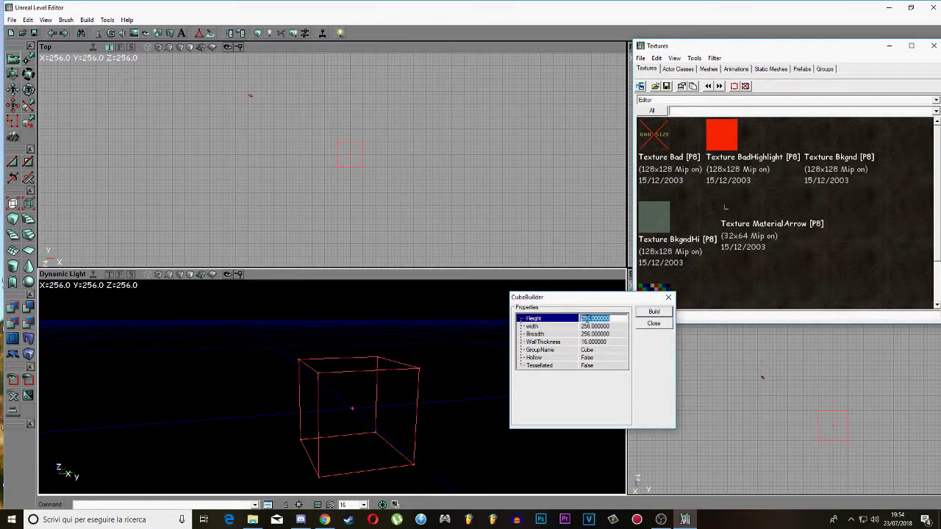
{"action": "left_click", "coordinate": [603, 318]}
{"action": "key", "text": "Down"}
{"action": "key", "text": "Up"}
{"action": "left_click", "coordinate": [591, 318]}
{"action": "left_click_drag", "start_coordinate": [591, 318], "coordinate": [521, 302]}
{"action": "key", "text": "BackSpace"}
{"action": "type", "text": "400"}
{"action": "key", "text": "Tab"}
- Set both the cube's width and breadth to 500
{"action": "key", "text": "Right"}
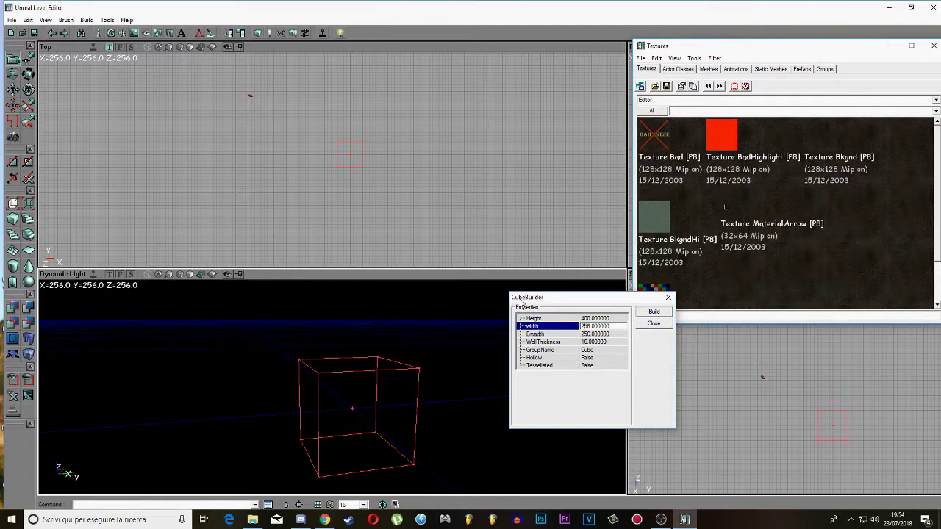
{"action": "key", "text": "shift+End"}
{"action": "left_click", "coordinate": [594, 326]}
{"action": "key", "text": "BackSpace"}
{"action": "key", "text": "BackSpace"}
{"action": "key", "text": "BackSpace"}
{"action": "type", "text": "500"}
{"action": "key", "text": "Tab"}
{"action": "type", "text": "5"}
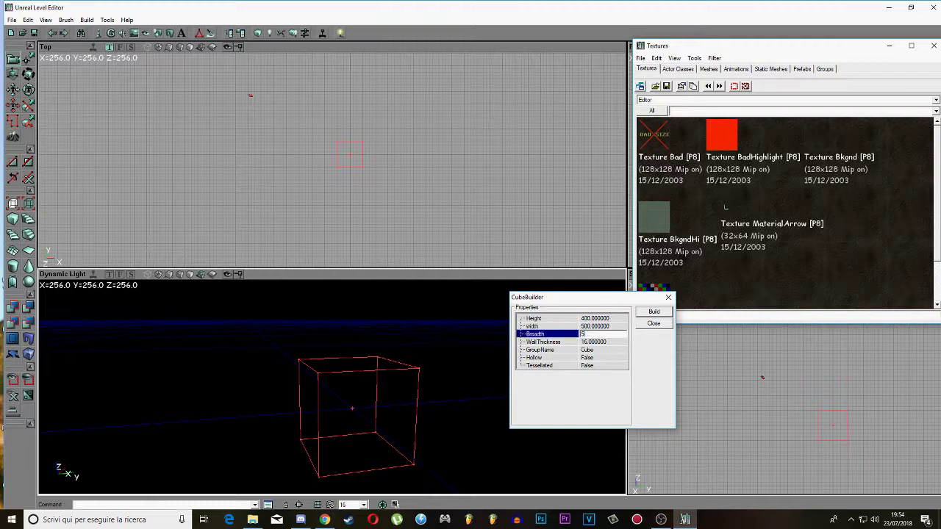
{"action": "type", "text": "00"}
{"action": "left_click", "coordinate": [594, 342]}
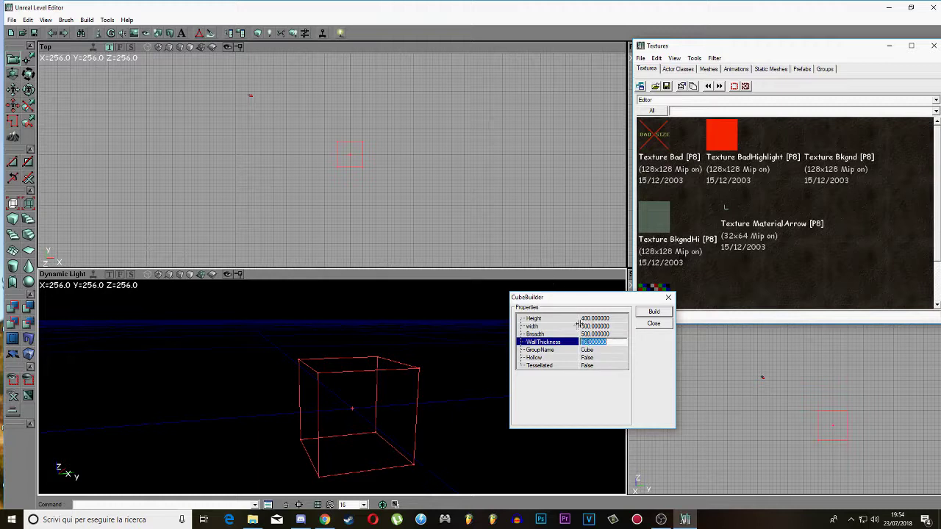
- Rebuild the cube brush with the entered dimensions and close the CubeBuilder properties
{"action": "left_click", "coordinate": [644, 314]}
{"action": "left_click_drag", "start_coordinate": [456, 383], "coordinate": [485, 427]}
{"action": "mouse_move", "coordinate": [486, 427]}
{"action": "right_mouse_down"}
{"action": "mouse_move", "coordinate": [456, 439]}
{"action": "mouse_move", "coordinate": [498, 416]}
{"action": "right_mouse_up"}
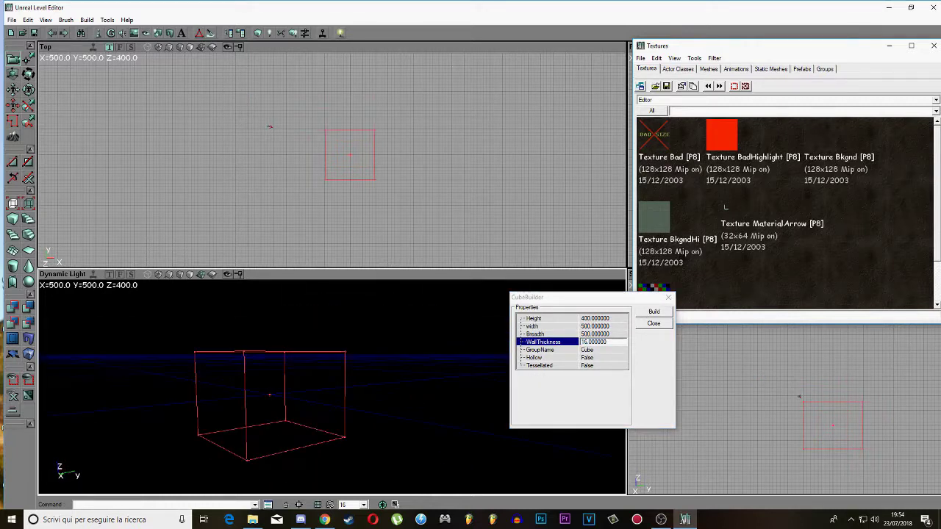
{"action": "left_click", "coordinate": [654, 324]}
{"action": "left_click_drag", "start_coordinate": [456, 390], "coordinate": [426, 353]}
{"action": "mouse_move", "coordinate": [427, 353]}
{"action": "right_mouse_down"}
{"action": "mouse_move", "coordinate": [428, 386]}
{"action": "mouse_move", "coordinate": [430, 360]}
{"action": "right_mouse_up"}
{"action": "left_click_drag", "start_coordinate": [456, 441], "coordinate": [456, 434]}
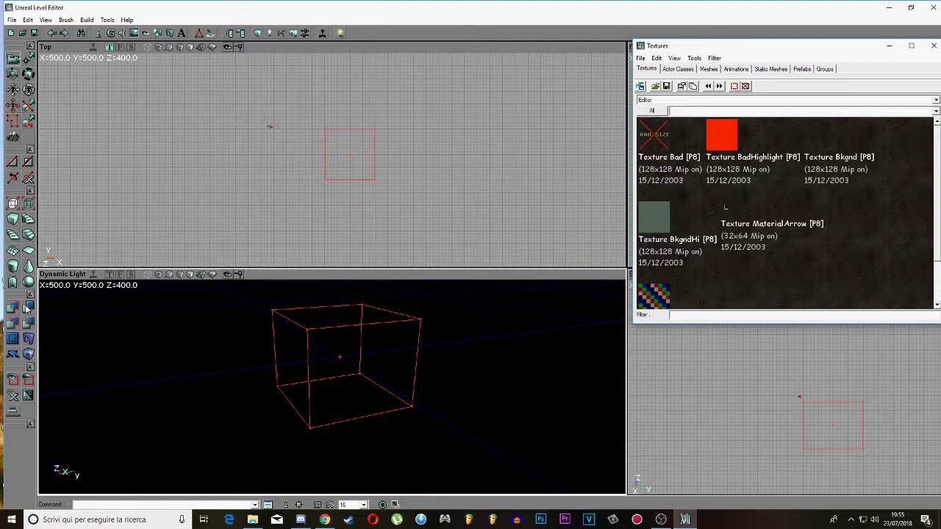
- Subtract the cube brush from the world to carve out a hollow room
{"action": "left_click", "coordinate": [28, 308]}
{"action": "mouse_move", "coordinate": [353, 414]}
{"action": "left_mouse_down"}
{"action": "mouse_move", "coordinate": [351, 360]}
{"action": "mouse_move", "coordinate": [357, 459]}
{"action": "mouse_move", "coordinate": [317, 478]}
{"action": "left_mouse_up"}
{"action": "left_click_drag", "start_coordinate": [333, 397], "coordinate": [404, 357]}
{"action": "left_click_drag", "start_coordinate": [388, 388], "coordinate": [353, 411]}
{"action": "right_click_drag", "start_coordinate": [353, 412], "coordinate": [387, 388]}
{"action": "left_click_drag", "start_coordinate": [387, 388], "coordinate": [375, 339]}
- Look around the carved room to examine its walls, floor and ceiling
{"action": "right_click_drag", "start_coordinate": [331, 387], "coordinate": [581, 383]}
{"action": "left_click_drag", "start_coordinate": [331, 387], "coordinate": [368, 456]}
{"action": "left_click", "coordinate": [356, 357]}
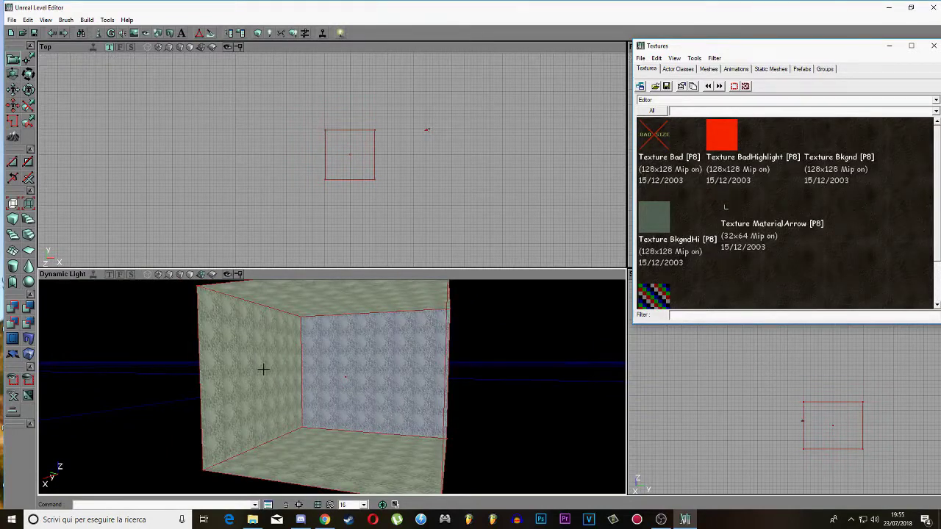
{"action": "left_click_drag", "start_coordinate": [311, 380], "coordinate": [331, 388]}
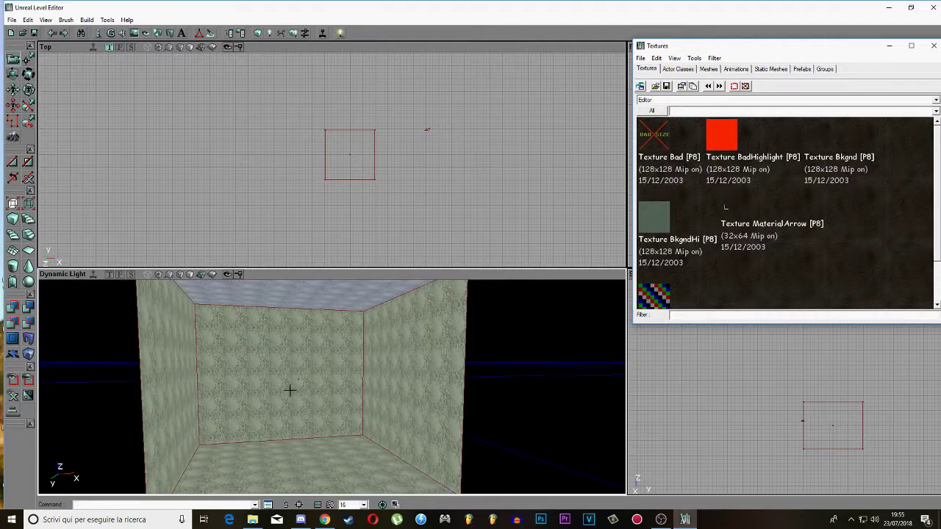
{"action": "right_click_drag", "start_coordinate": [322, 345], "coordinate": [324, 344]}
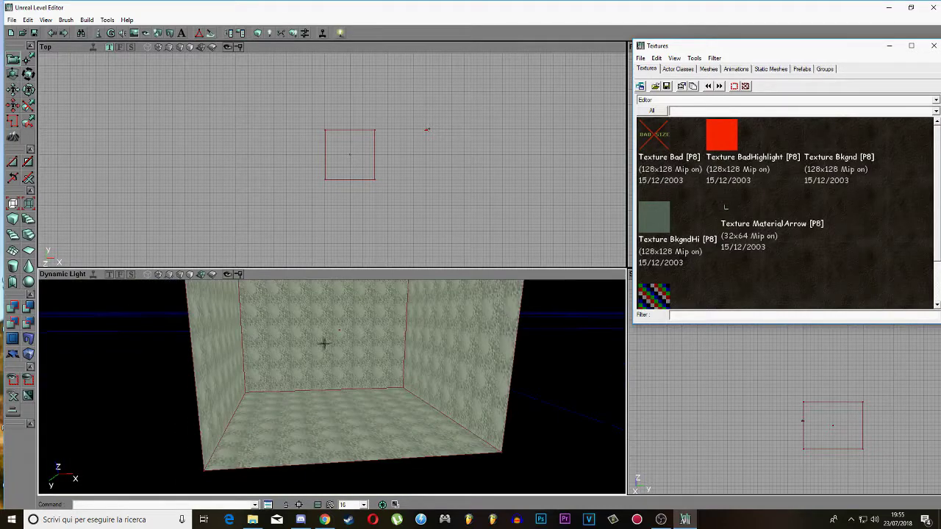
{"action": "right_click_drag", "start_coordinate": [387, 363], "coordinate": [392, 343]}
{"action": "left_click_drag", "start_coordinate": [324, 380], "coordinate": [318, 404]}
{"action": "right_click_drag", "start_coordinate": [318, 381], "coordinate": [319, 381]}
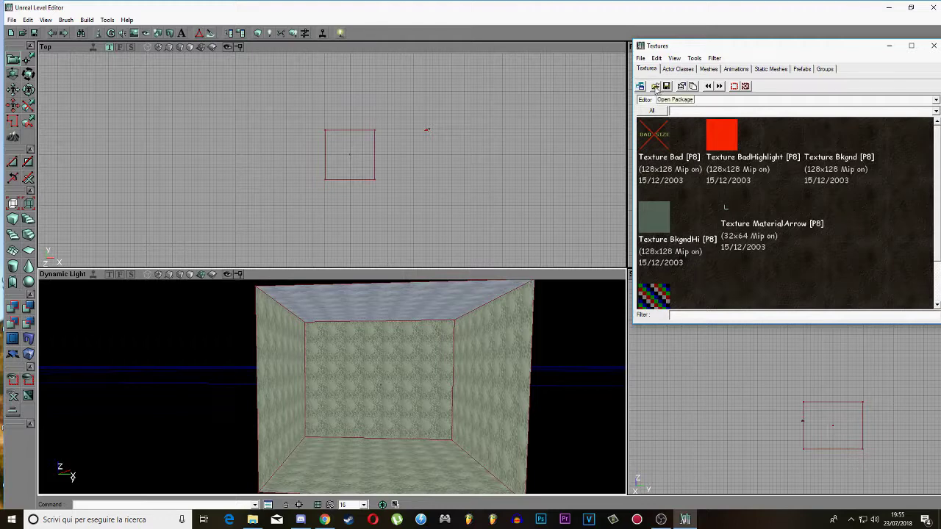
- Load the XIIIAmos.utx texture package into the texture browser
{"action": "left_click", "coordinate": [655, 86]}
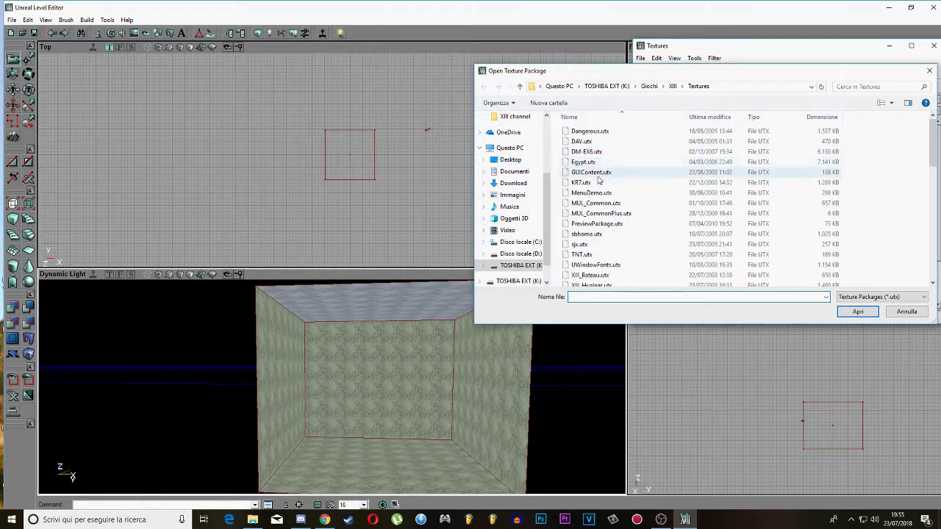
{"action": "scroll", "coordinate": [599, 180], "scroll_direction": "down", "scroll_amount": 3}
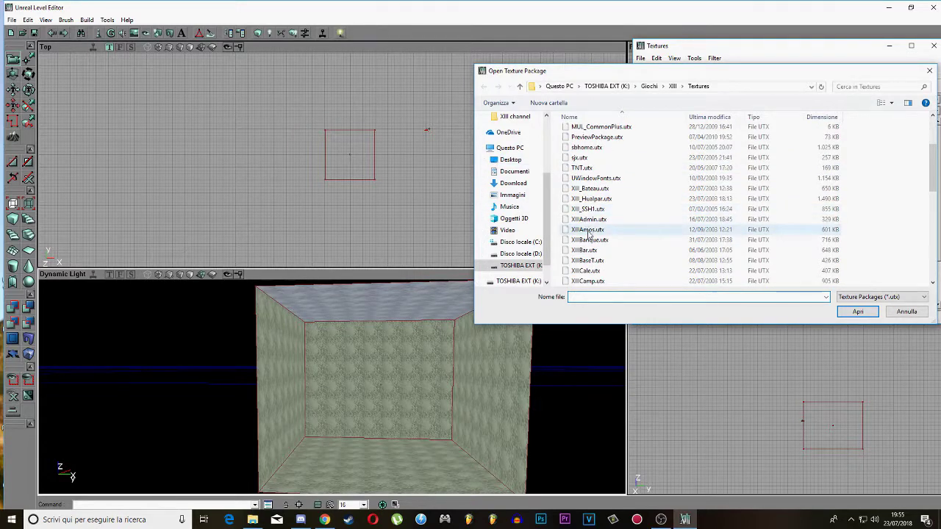
{"action": "double_click", "coordinate": [586, 231]}
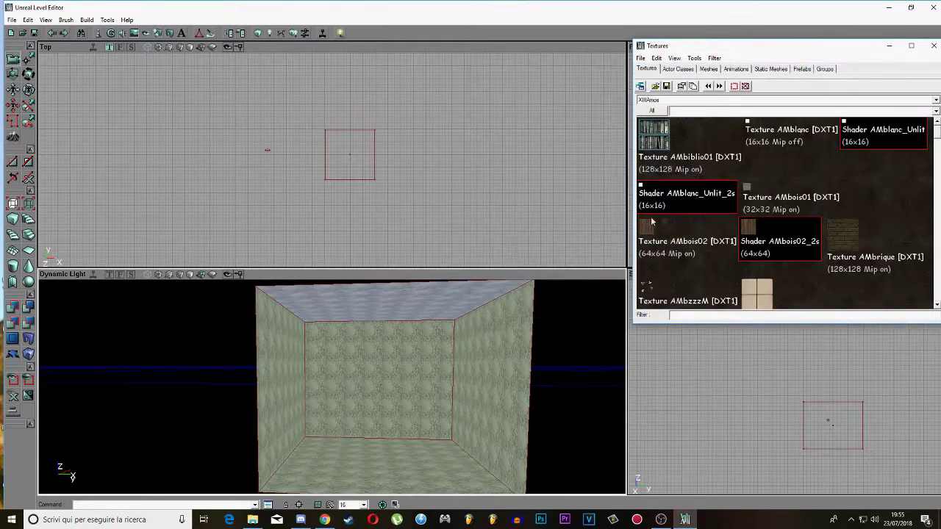
- Apply the AMbrique brick texture to one side wall of the room
{"action": "left_click_drag", "start_coordinate": [413, 379], "coordinate": [459, 379]}
{"action": "right_click_drag", "start_coordinate": [459, 378], "coordinate": [441, 393]}
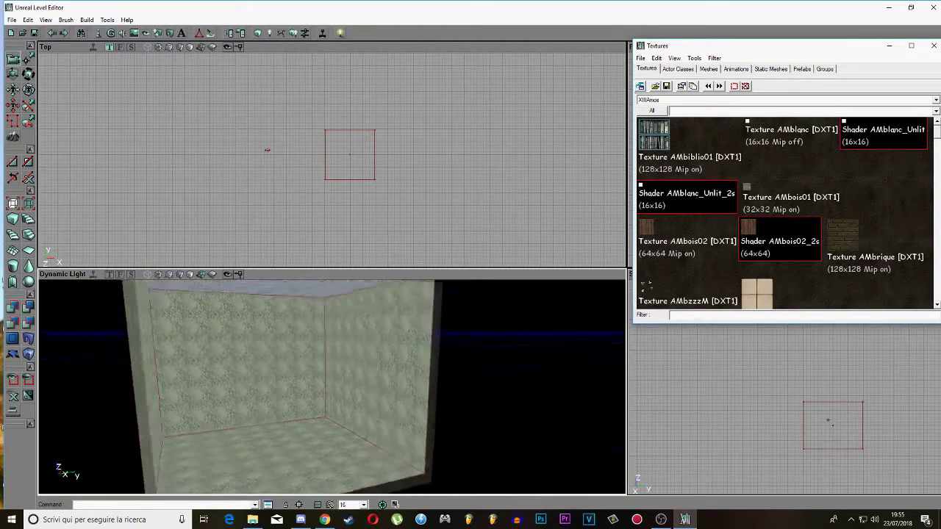
{"action": "left_click_drag", "start_coordinate": [442, 394], "coordinate": [448, 464]}
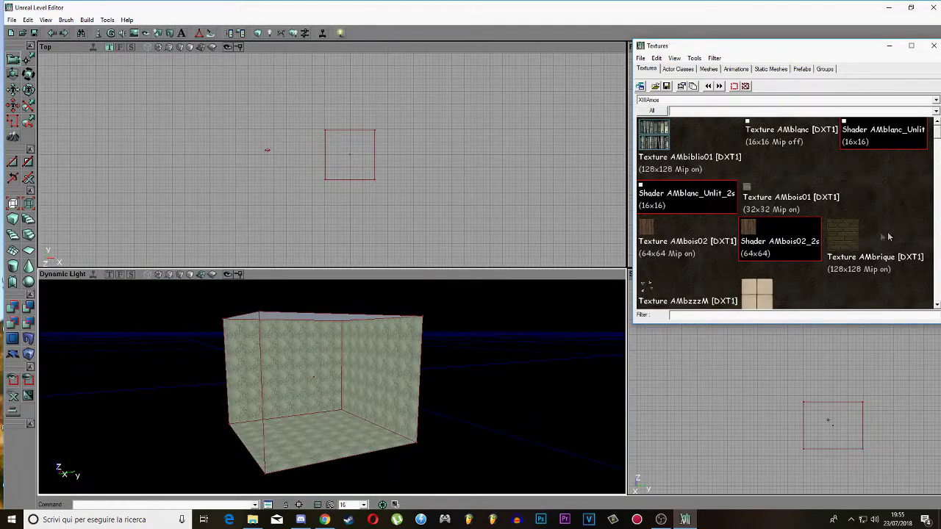
{"action": "mouse_move", "coordinate": [391, 412]}
{"action": "left_mouse_down"}
{"action": "mouse_move", "coordinate": [383, 390]}
{"action": "mouse_move", "coordinate": [390, 411]}
{"action": "left_mouse_up"}
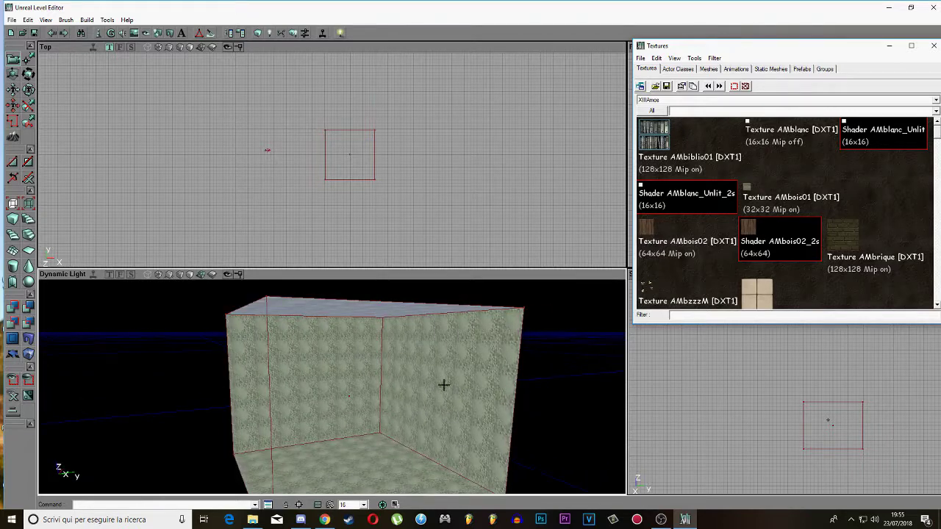
{"action": "left_click", "coordinate": [846, 236]}
{"action": "left_click_drag", "start_coordinate": [452, 366], "coordinate": [400, 339]}
{"action": "left_click", "coordinate": [398, 336]}
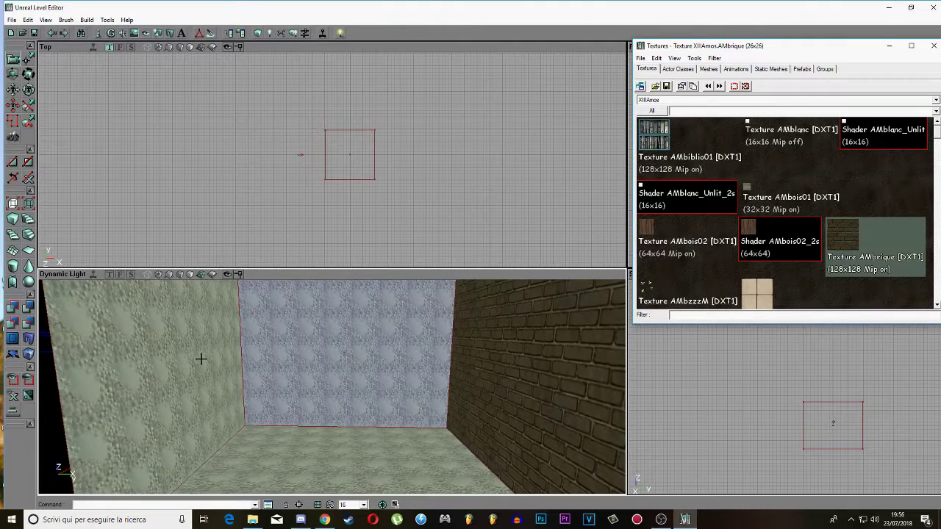
- Apply the AMbrique brick texture to the room's remaining walls and ceiling
{"action": "left_click", "coordinate": [202, 358], "text": "ctrl"}
{"action": "right_click_drag", "start_coordinate": [294, 366], "coordinate": [321, 333]}
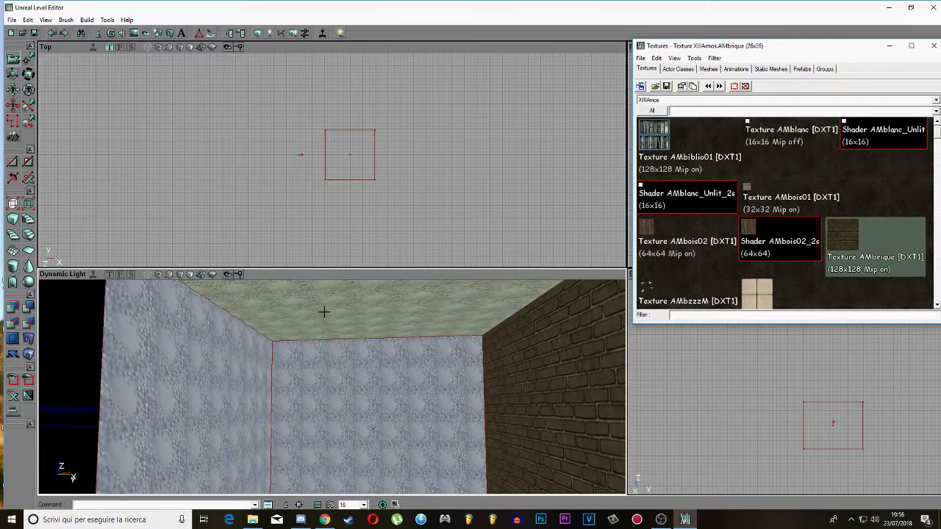
{"action": "left_click", "coordinate": [849, 240]}
{"action": "left_click_drag", "start_coordinate": [225, 387], "coordinate": [453, 389]}
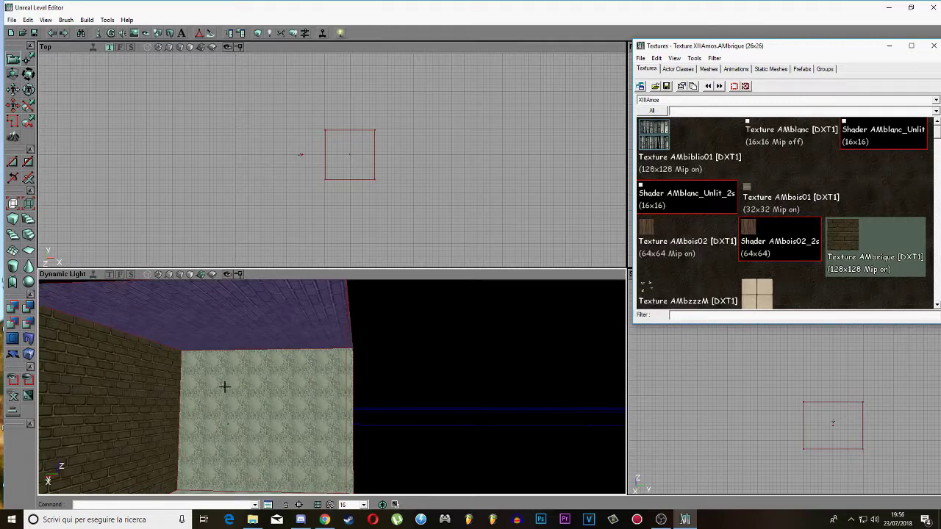
{"action": "left_click", "coordinate": [843, 236]}
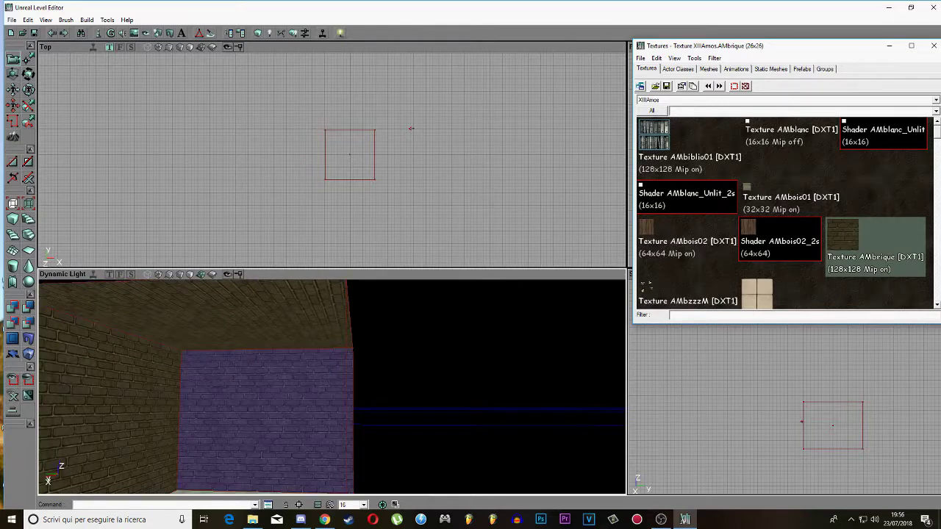
- Apply the AMbois02 wood texture to the room's floor and view the textured room from outside
{"action": "left_click_drag", "start_coordinate": [353, 383], "coordinate": [331, 345]}
{"action": "right_click_drag", "start_coordinate": [331, 346], "coordinate": [328, 368]}
{"action": "left_click_drag", "start_coordinate": [329, 368], "coordinate": [337, 441]}
{"action": "left_click", "coordinate": [339, 469]}
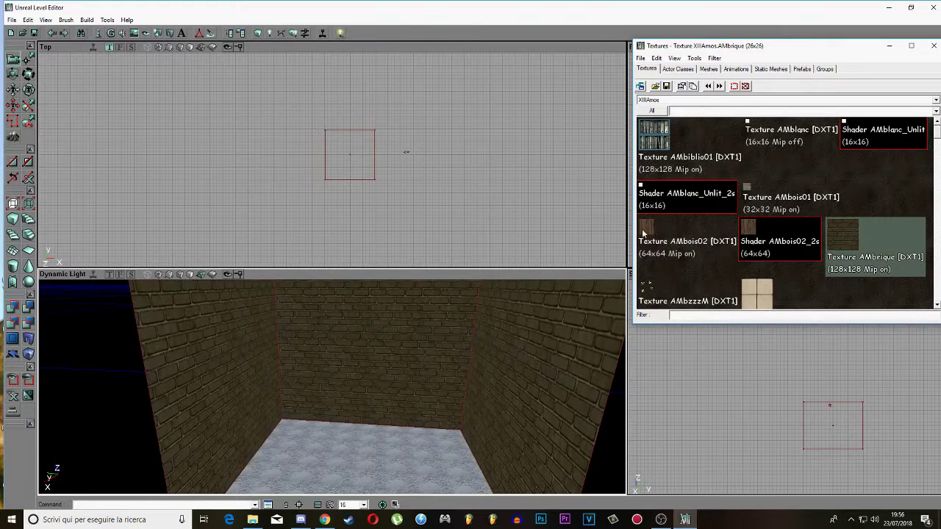
{"action": "left_click", "coordinate": [640, 237]}
{"action": "mouse_move", "coordinate": [431, 398]}
{"action": "right_mouse_down"}
{"action": "mouse_move", "coordinate": [430, 434]}
{"action": "mouse_move", "coordinate": [427, 383]}
{"action": "right_mouse_up"}
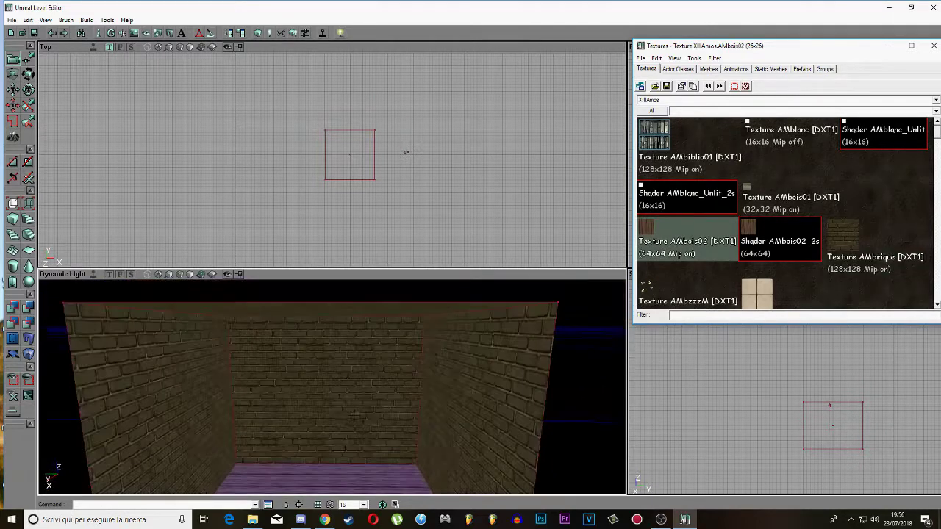
{"action": "left_click_drag", "start_coordinate": [350, 411], "coordinate": [350, 449]}
{"action": "left_click_drag", "start_coordinate": [383, 392], "coordinate": [382, 400]}
{"action": "left_click_drag", "start_coordinate": [441, 336], "coordinate": [463, 377]}
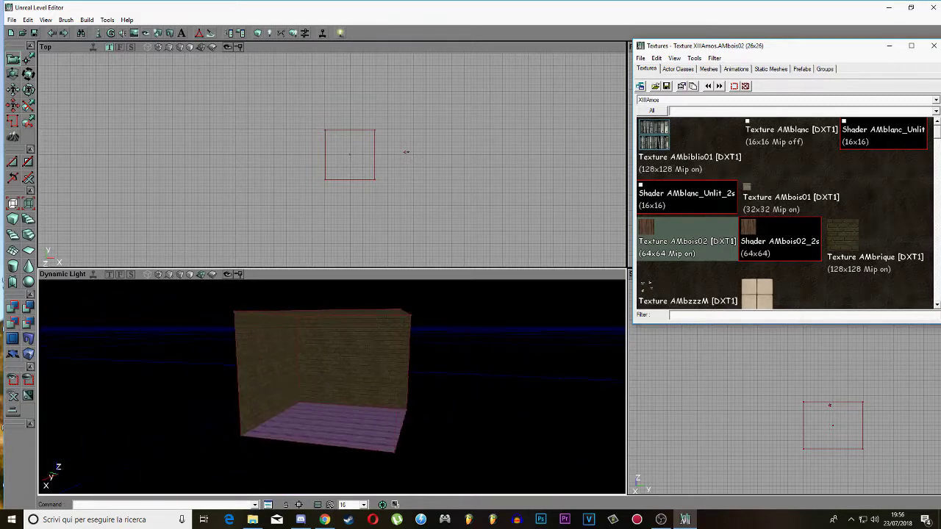
{"action": "right_click_drag", "start_coordinate": [339, 386], "coordinate": [327, 408]}
{"action": "right_click_drag", "start_coordinate": [308, 371], "coordinate": [339, 385]}
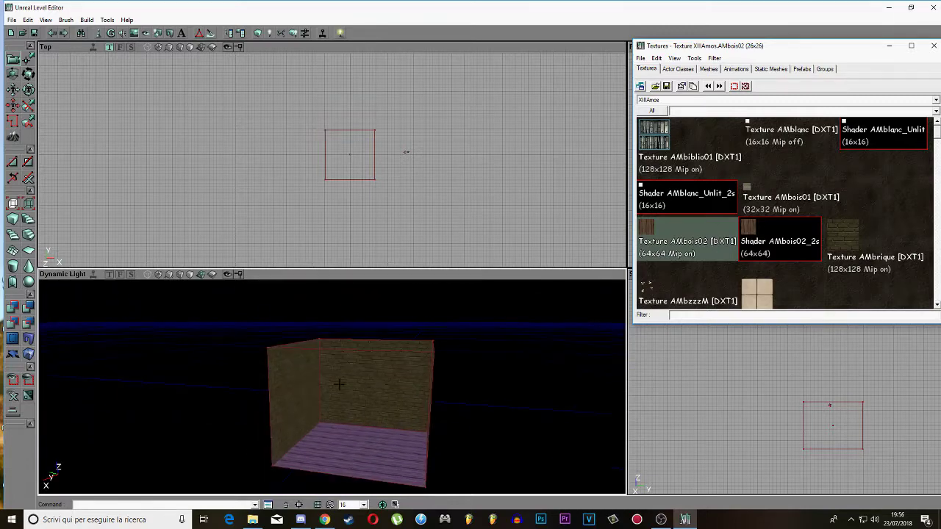
- Add a player start on the floor inside the room
{"action": "mouse_move", "coordinate": [395, 150]}
{"action": "right_mouse_down"}
{"action": "mouse_move", "coordinate": [424, 110]}
{"action": "mouse_move", "coordinate": [360, 230]}
{"action": "mouse_move", "coordinate": [373, 139]}
{"action": "mouse_move", "coordinate": [388, 231]}
{"action": "mouse_move", "coordinate": [365, 121]}
{"action": "mouse_move", "coordinate": [399, 140]}
{"action": "mouse_move", "coordinate": [381, 199]}
{"action": "mouse_move", "coordinate": [353, 202]}
{"action": "mouse_move", "coordinate": [381, 150]}
{"action": "mouse_move", "coordinate": [228, 150]}
{"action": "mouse_move", "coordinate": [421, 139]}
{"action": "mouse_move", "coordinate": [328, 122]}
{"action": "right_mouse_up"}
{"action": "left_click_drag", "start_coordinate": [356, 109], "coordinate": [396, 151]}
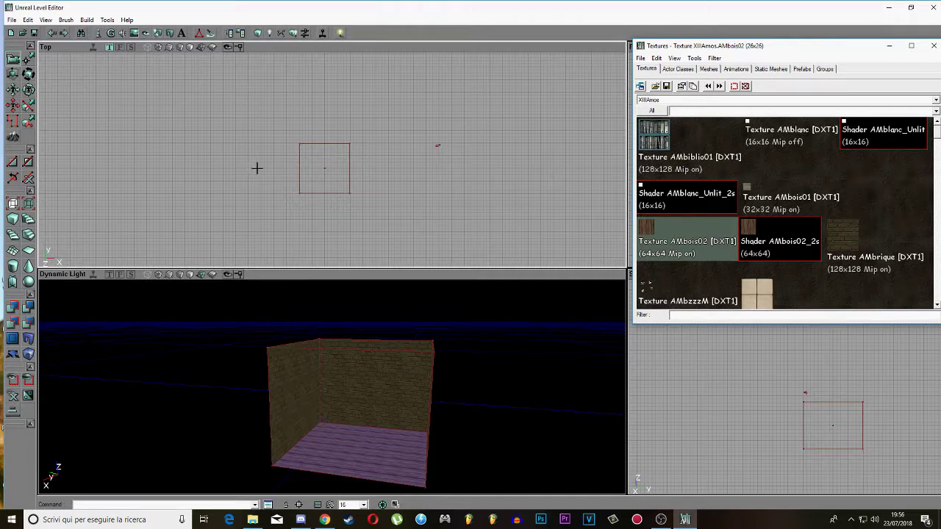
{"action": "left_click_drag", "start_coordinate": [318, 376], "coordinate": [347, 434]}
{"action": "left_click", "coordinate": [355, 439]}
{"action": "right_click", "coordinate": [364, 439]}
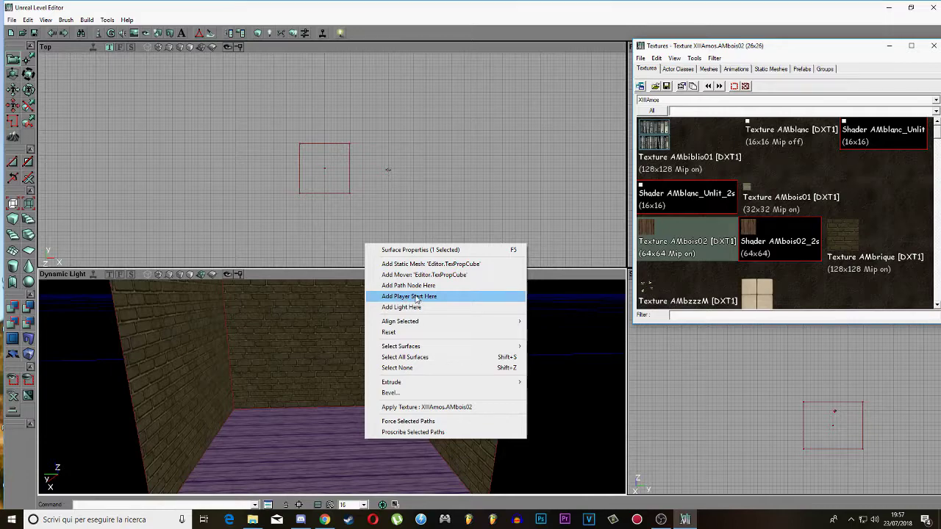
{"action": "left_click", "coordinate": [416, 299]}
- Move the player start to the middle of the room's floor area in the Top view
{"action": "left_click_drag", "start_coordinate": [417, 296], "coordinate": [294, 288]}
{"action": "left_click_drag", "start_coordinate": [302, 349], "coordinate": [371, 366]}
{"action": "scroll", "coordinate": [327, 100], "scroll_direction": "up", "scroll_amount": 5}
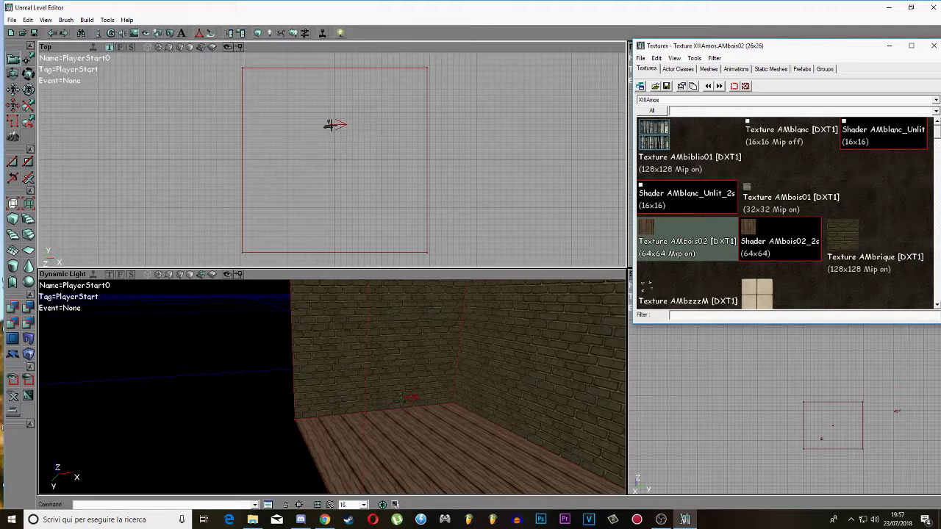
{"action": "mouse_move", "coordinate": [329, 124]}
{"action": "left_mouse_down", "text": "ctrl"}
{"action": "mouse_move", "coordinate": [334, 136]}
{"action": "mouse_move", "coordinate": [375, 129]}
{"action": "mouse_move", "coordinate": [347, 166]}
{"action": "mouse_move", "coordinate": [353, 133]}
{"action": "mouse_move", "coordinate": [334, 159]}
{"action": "mouse_move", "coordinate": [358, 143]}
{"action": "mouse_move", "coordinate": [341, 149]}
{"action": "mouse_move", "coordinate": [343, 159]}
{"action": "left_mouse_up", "text": "ctrl"}
{"action": "left_click_drag", "start_coordinate": [367, 350], "coordinate": [434, 382]}
{"action": "mouse_move", "coordinate": [386, 195]}
{"action": "left_mouse_down"}
{"action": "mouse_move", "coordinate": [389, 177]}
{"action": "mouse_move", "coordinate": [402, 239]}
{"action": "mouse_move", "coordinate": [397, 206]}
{"action": "mouse_move", "coordinate": [380, 194]}
{"action": "left_mouse_up"}
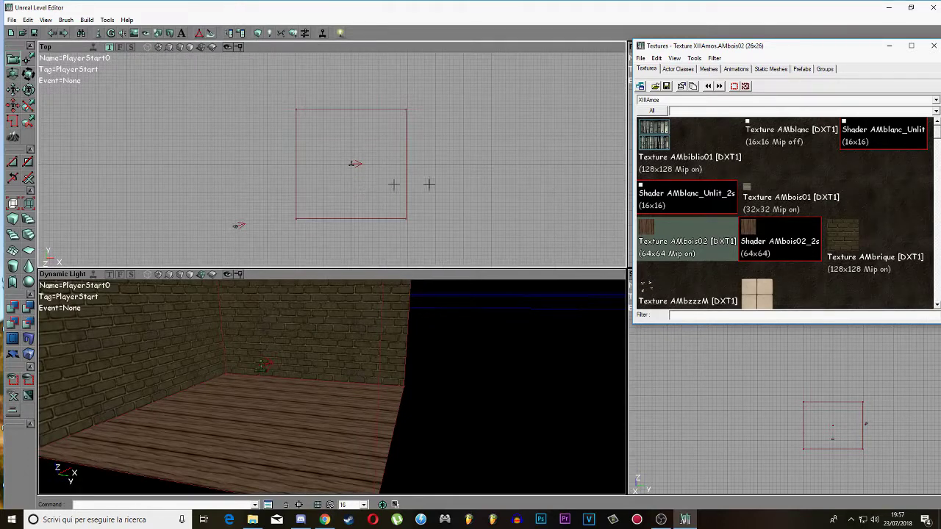
- Examine the player start's placement inside the room from the side and in perspective
{"action": "left_click_drag", "start_coordinate": [797, 397], "coordinate": [750, 370]}
{"action": "left_click_drag", "start_coordinate": [796, 460], "coordinate": [800, 421]}
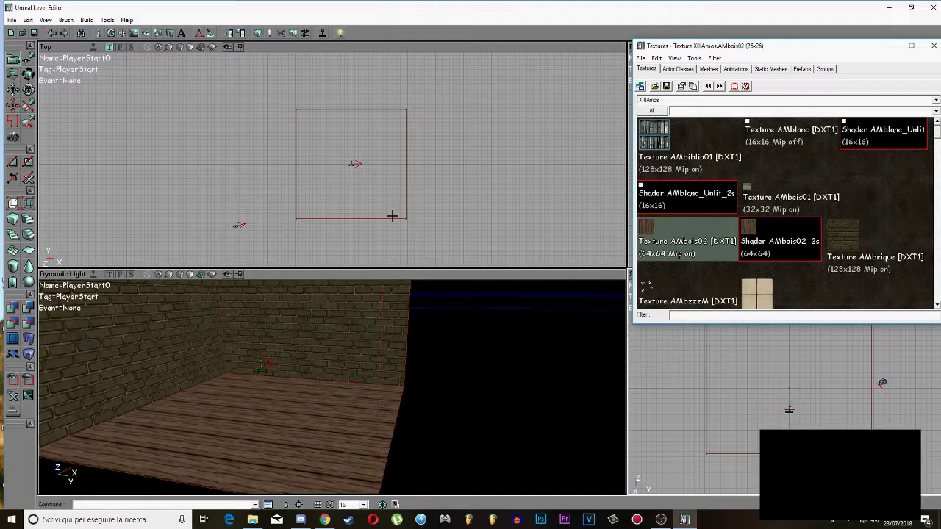
{"action": "left_click_drag", "start_coordinate": [688, 395], "coordinate": [689, 369]}
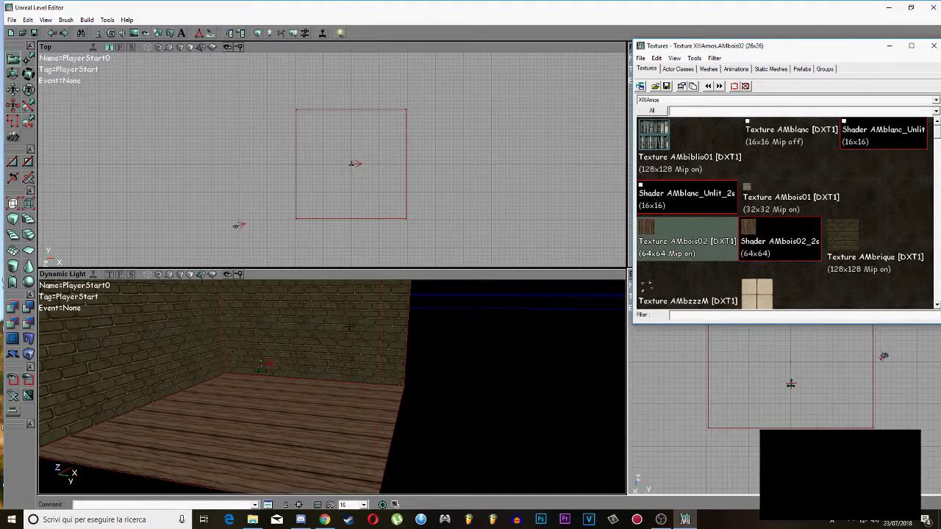
{"action": "mouse_move", "coordinate": [350, 326]}
{"action": "left_mouse_down"}
{"action": "mouse_move", "coordinate": [351, 383]}
{"action": "mouse_move", "coordinate": [347, 316]}
{"action": "left_mouse_up"}
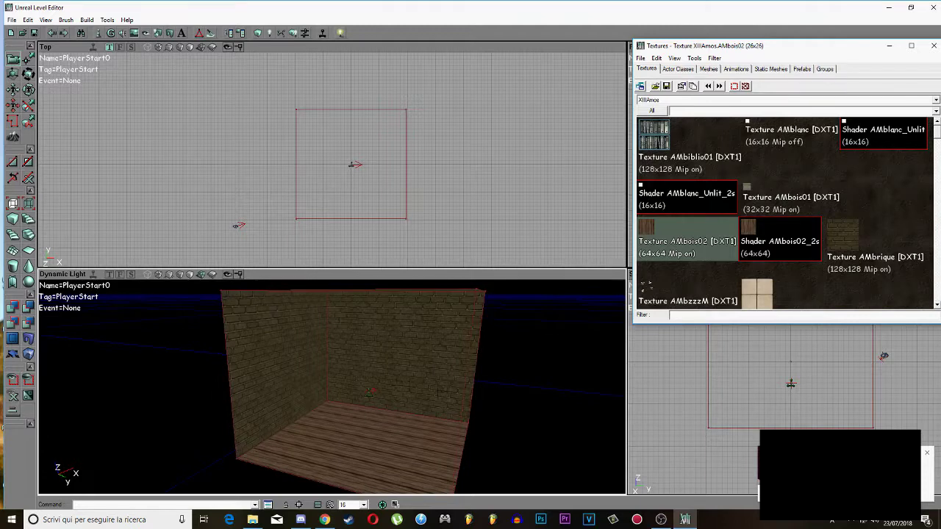
{"action": "left_click", "coordinate": [928, 456]}
{"action": "mouse_move", "coordinate": [372, 379]}
{"action": "left_mouse_down"}
{"action": "mouse_move", "coordinate": [370, 422]}
{"action": "mouse_move", "coordinate": [380, 371]}
{"action": "left_mouse_up"}
{"action": "left_click", "coordinate": [370, 416]}
{"action": "mouse_move", "coordinate": [379, 370]}
{"action": "right_mouse_down"}
{"action": "mouse_move", "coordinate": [370, 384]}
{"action": "mouse_move", "coordinate": [369, 353]}
{"action": "mouse_move", "coordinate": [366, 371]}
{"action": "right_mouse_up"}
{"action": "left_click_drag", "start_coordinate": [366, 371], "coordinate": [366, 390]}
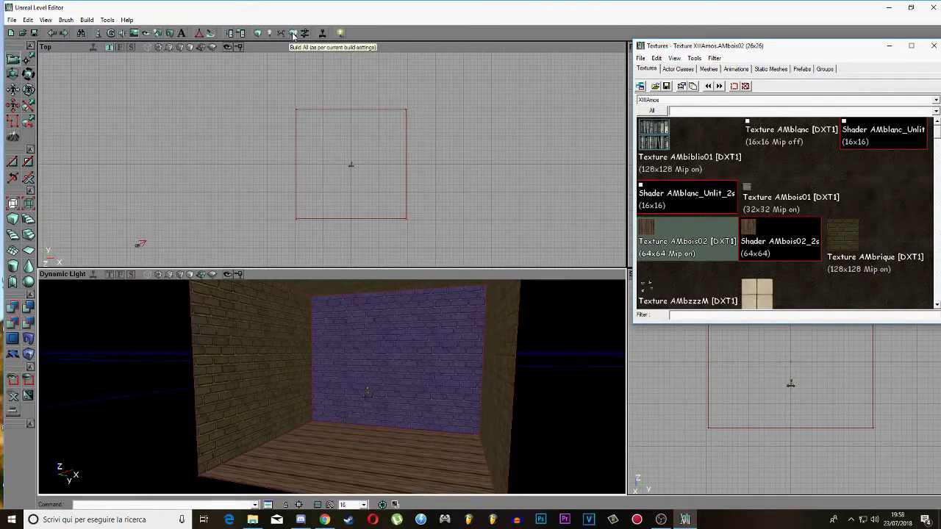
- Build everything in the level with the current build settings and inspect the room
{"action": "left_click", "coordinate": [294, 36]}
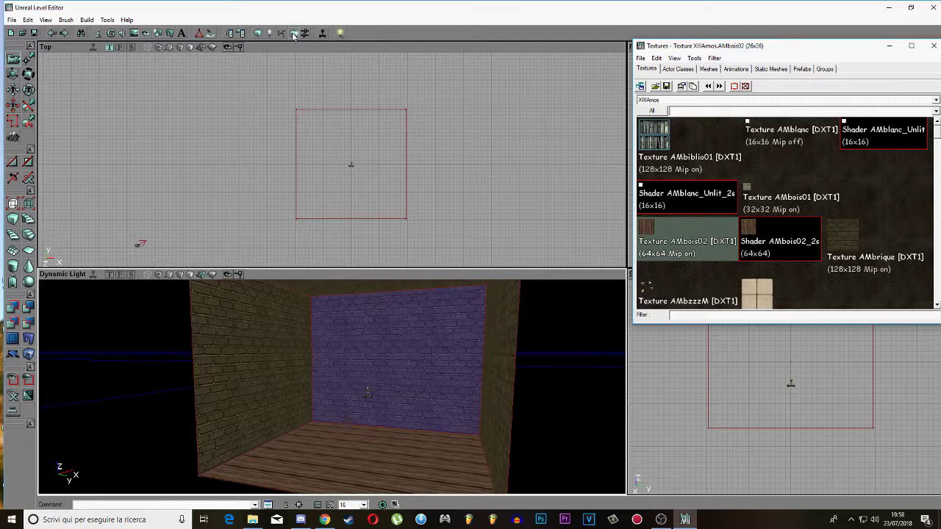
{"action": "left_click_drag", "start_coordinate": [332, 367], "coordinate": [327, 423]}
{"action": "right_click_drag", "start_coordinate": [326, 423], "coordinate": [329, 452]}
{"action": "left_click_drag", "start_coordinate": [329, 441], "coordinate": [252, 229]}
- Set AmbientBrightness to 128 in the ZoneLight group of the level properties
{"action": "left_click", "coordinate": [29, 20]}
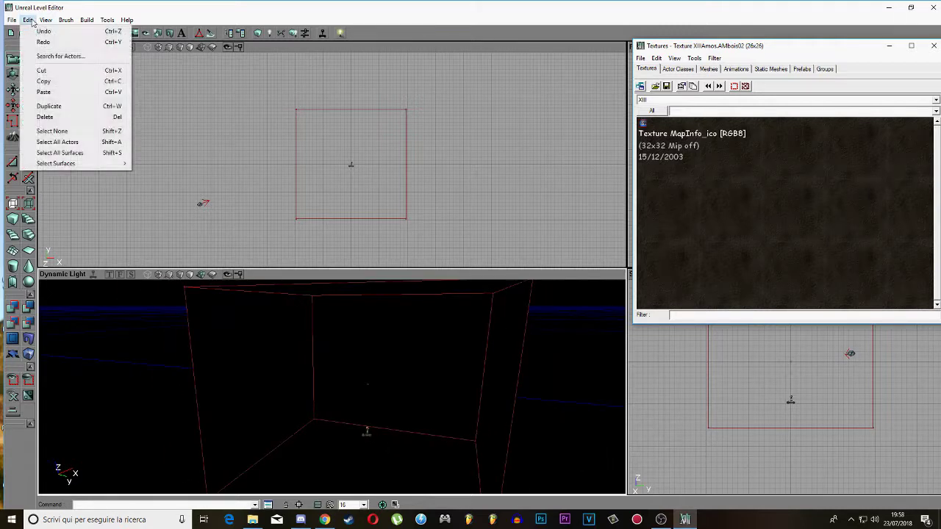
{"action": "left_click", "coordinate": [46, 20]}
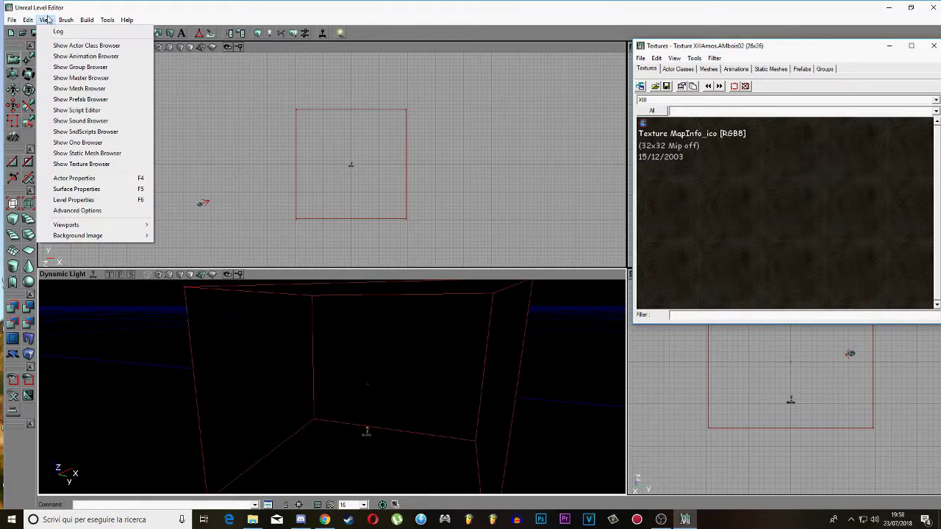
{"action": "left_click", "coordinate": [73, 200]}
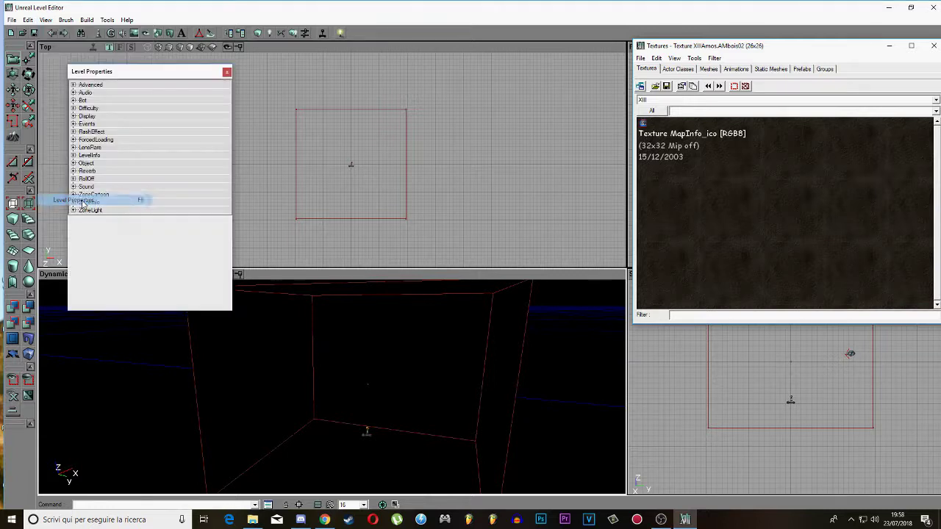
{"action": "left_click", "coordinate": [72, 211]}
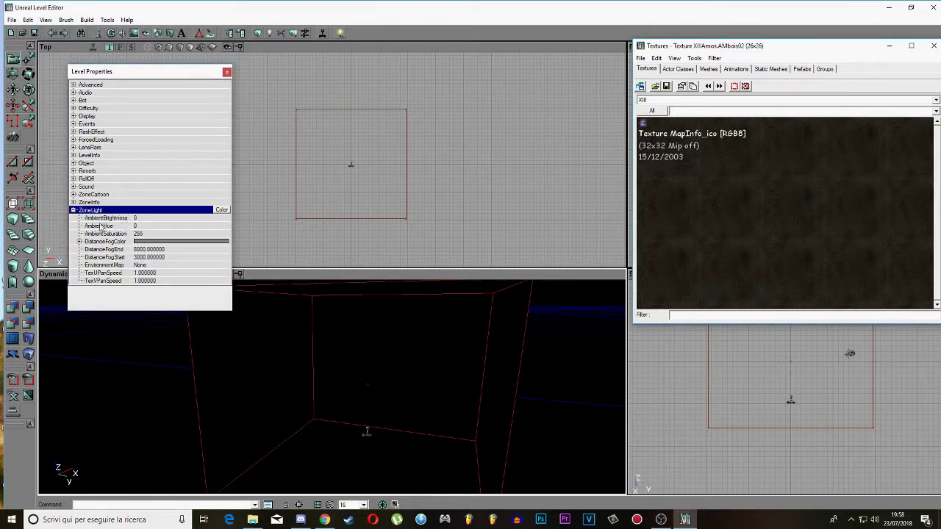
{"action": "left_click", "coordinate": [142, 218]}
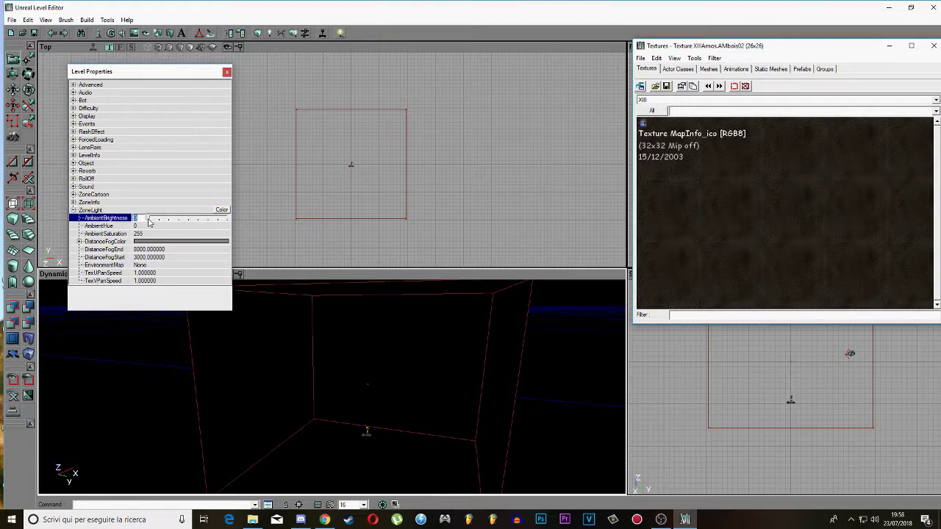
{"action": "left_click_drag", "start_coordinate": [148, 219], "coordinate": [192, 221]}
{"action": "left_click_drag", "start_coordinate": [193, 220], "coordinate": [192, 221]}
{"action": "left_click_drag", "start_coordinate": [192, 220], "coordinate": [187, 219]}
- Rebuild the whole level with the ambient light and close the level properties
{"action": "left_click", "coordinate": [291, 34]}
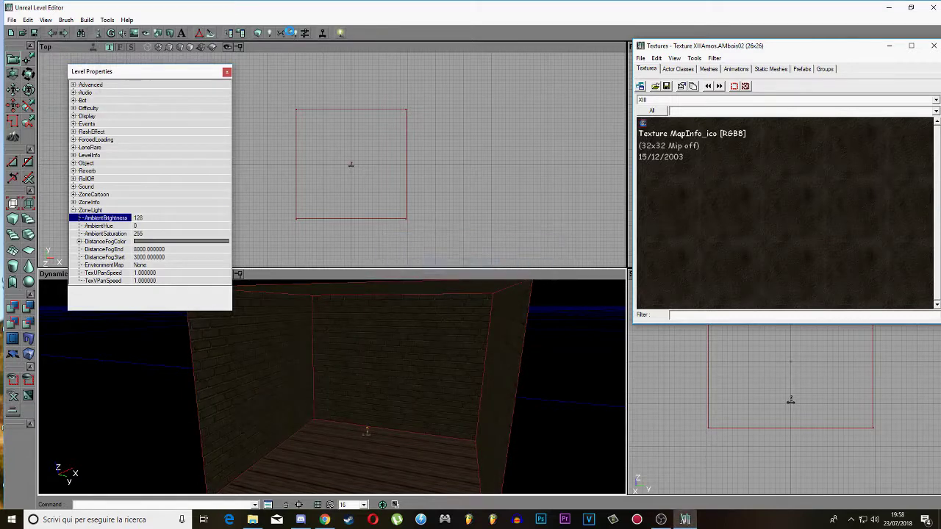
{"action": "left_click_drag", "start_coordinate": [353, 382], "coordinate": [369, 368]}
{"action": "left_click", "coordinate": [228, 71]}
- Add a light on the wooden floor near the player start
{"action": "left_click_drag", "start_coordinate": [243, 345], "coordinate": [170, 313]}
{"action": "key", "text": "Right"}
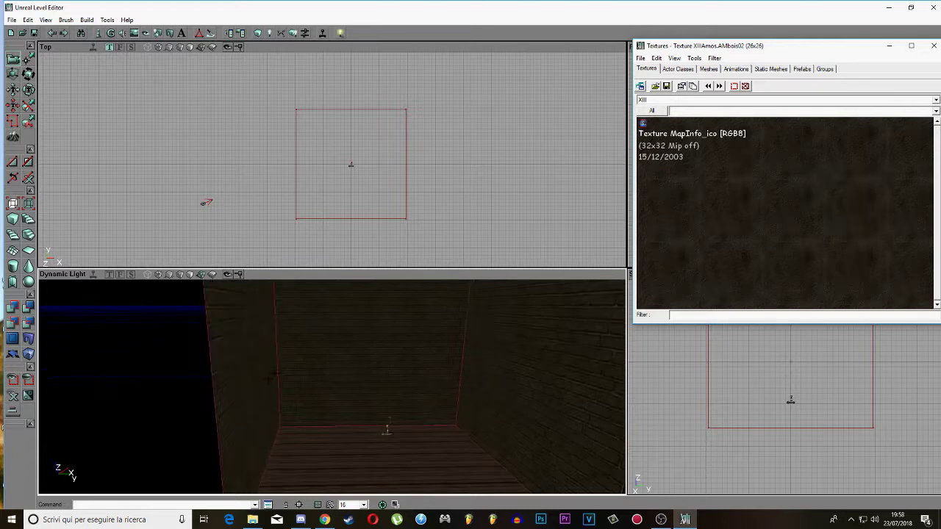
{"action": "left_click_drag", "start_coordinate": [331, 386], "coordinate": [331, 375]}
{"action": "mouse_move", "coordinate": [331, 375]}
{"action": "right_mouse_down"}
{"action": "mouse_move", "coordinate": [331, 331]}
{"action": "mouse_move", "coordinate": [331, 375]}
{"action": "right_mouse_up"}
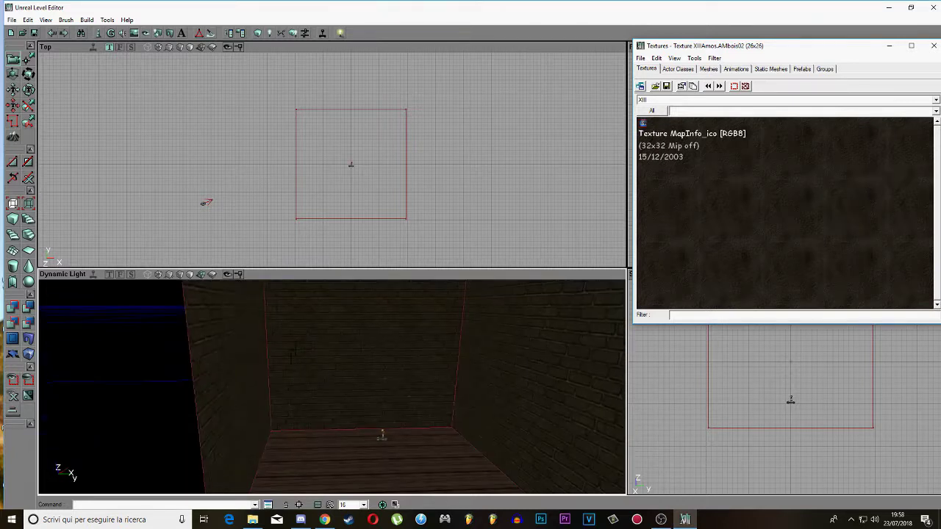
{"action": "left_click_drag", "start_coordinate": [331, 375], "coordinate": [330, 404]}
{"action": "left_click", "coordinate": [366, 438]}
{"action": "right_click", "coordinate": [368, 438]}
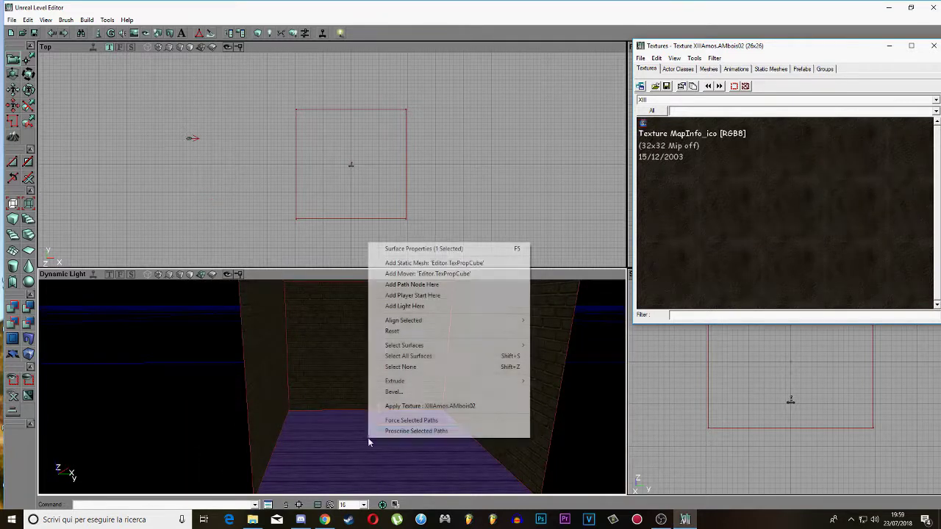
{"action": "left_click", "coordinate": [406, 307]}
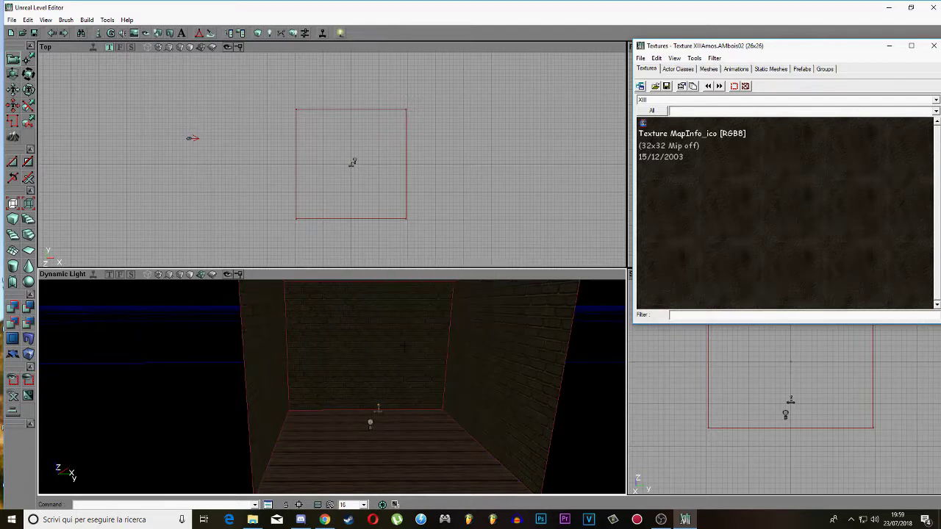
- Raise the light off the floor and centre it in the room above the player start
{"action": "left_click", "coordinate": [370, 425]}
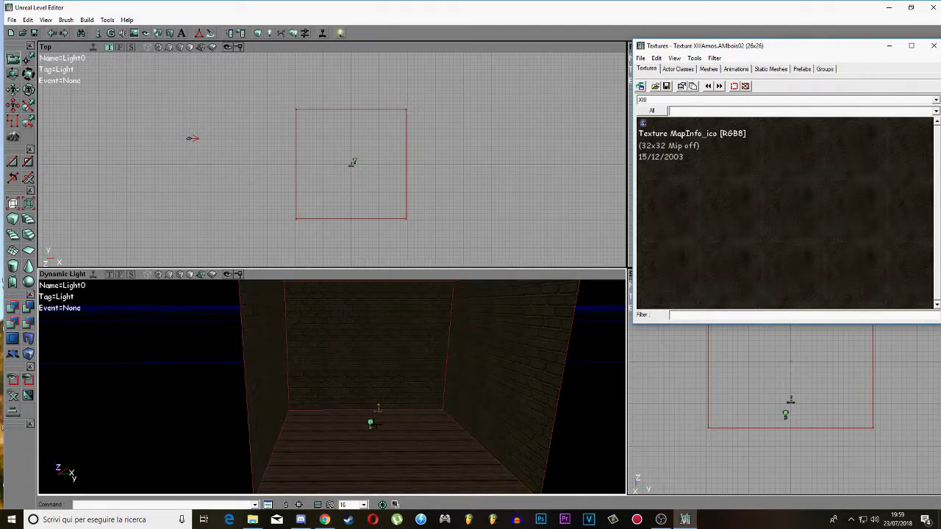
{"action": "left_click_drag", "start_coordinate": [371, 414], "coordinate": [373, 348], "text": "ctrl"}
{"action": "right_click_drag", "start_coordinate": [373, 348], "coordinate": [379, 310]}
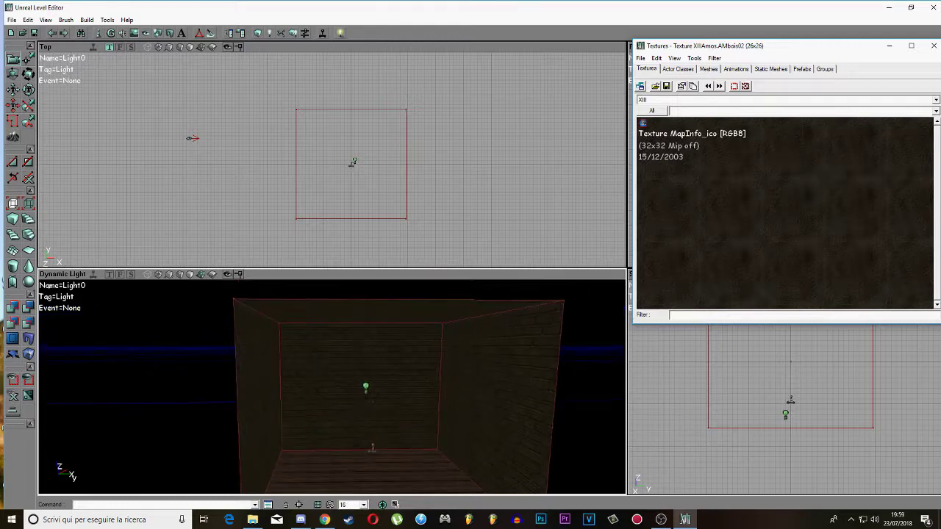
{"action": "mouse_move", "coordinate": [366, 387]}
{"action": "left_mouse_down", "text": "ctrl"}
{"action": "mouse_move", "coordinate": [378, 386]}
{"action": "mouse_move", "coordinate": [369, 386]}
{"action": "left_mouse_up", "text": "ctrl"}
{"action": "left_click_drag", "start_coordinate": [372, 196], "coordinate": [384, 223]}
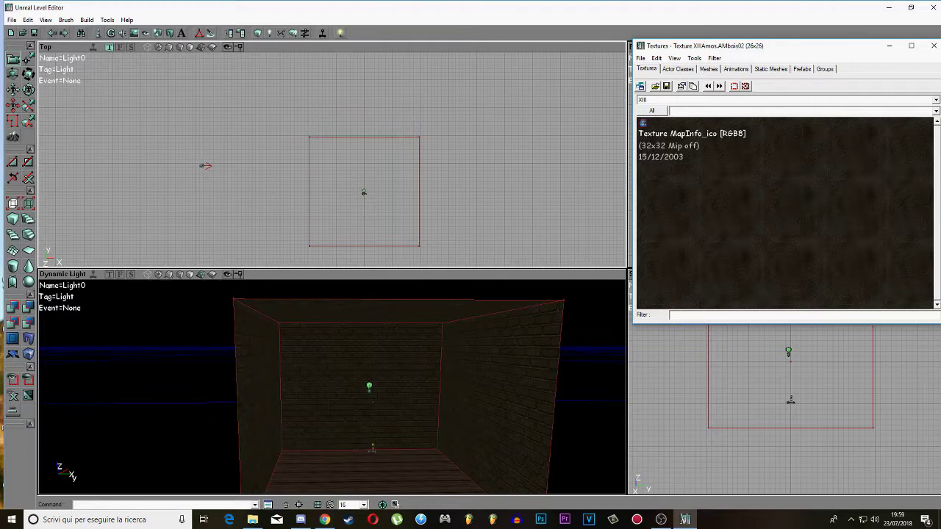
{"action": "left_click_drag", "start_coordinate": [367, 375], "coordinate": [367, 442]}
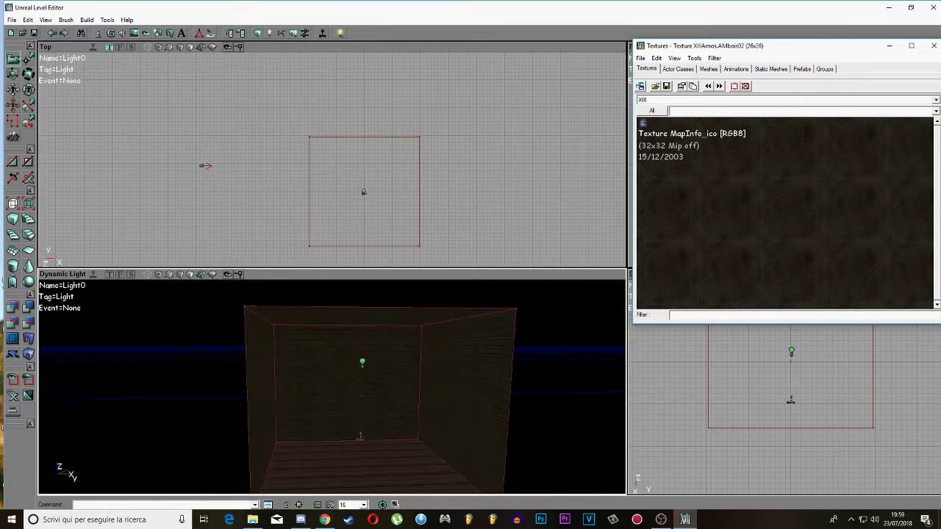
- Rebuild the whole level with the new light, view the lit room from outside and play-test the map
{"action": "left_click", "coordinate": [292, 33]}
{"action": "right_click_drag", "start_coordinate": [367, 375], "coordinate": [335, 392]}
{"action": "left_click_drag", "start_coordinate": [367, 375], "coordinate": [381, 433]}
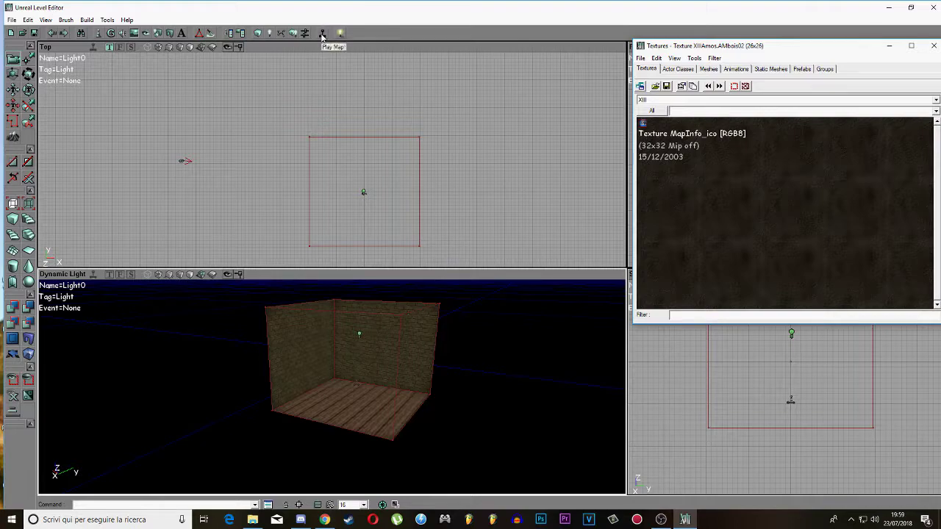
{"action": "left_click", "coordinate": [322, 35]}
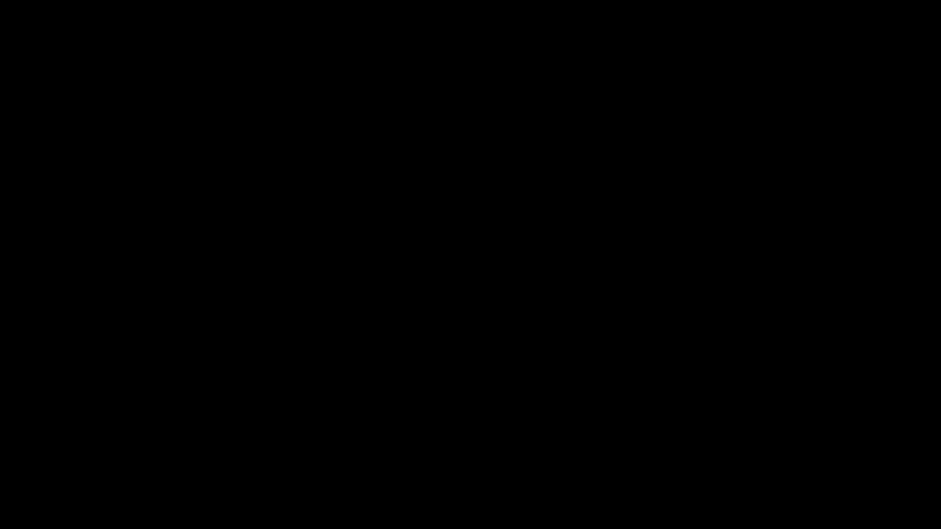
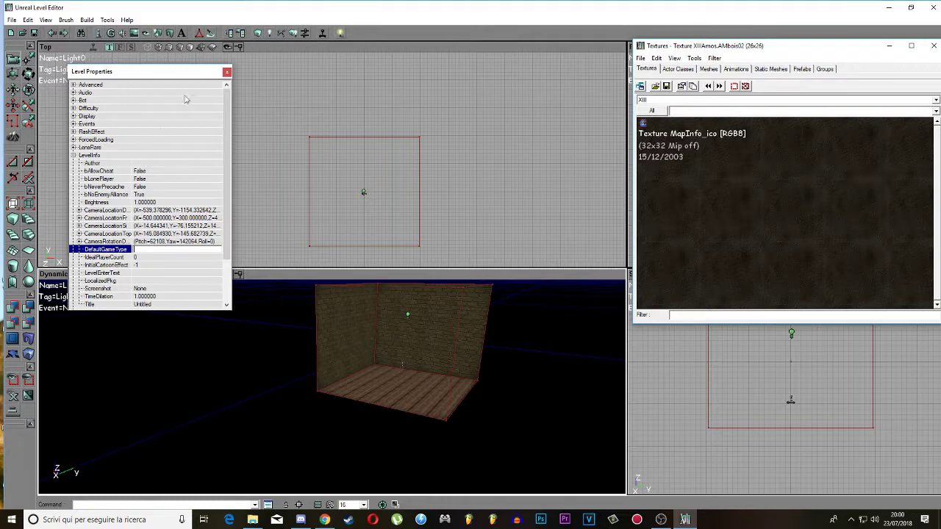
- Close the level properties and view the lit room in perspective
{"action": "left_click", "coordinate": [226, 72]}
{"action": "left_click_drag", "start_coordinate": [331, 397], "coordinate": [292, 378]}
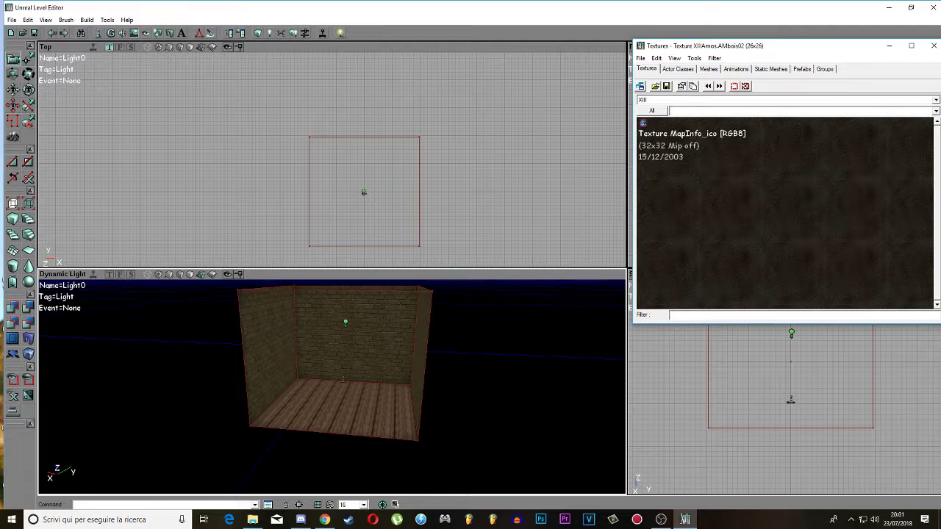
{"action": "left_click_drag", "start_coordinate": [221, 323], "coordinate": [219, 368]}
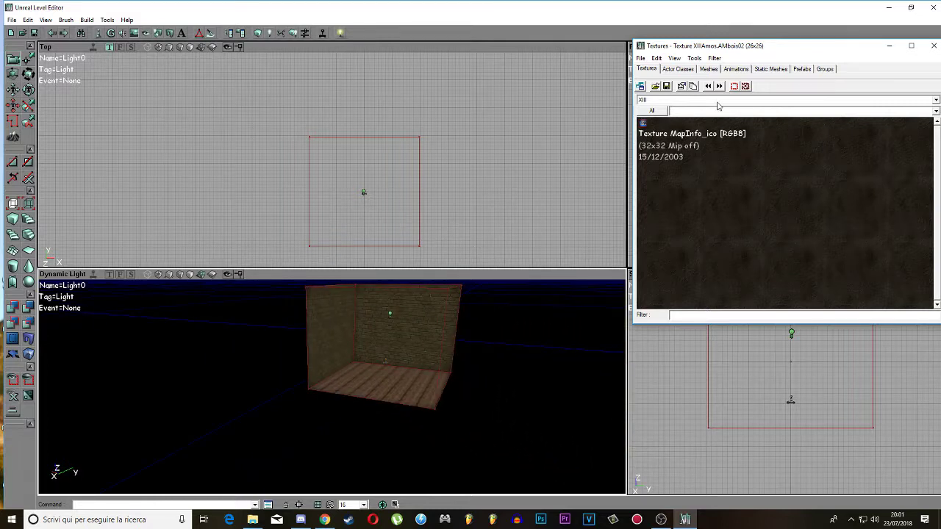
- Expand the Actor tree in the actor class browser and look through its available classes
{"action": "left_click", "coordinate": [647, 69]}
{"action": "left_click", "coordinate": [675, 69]}
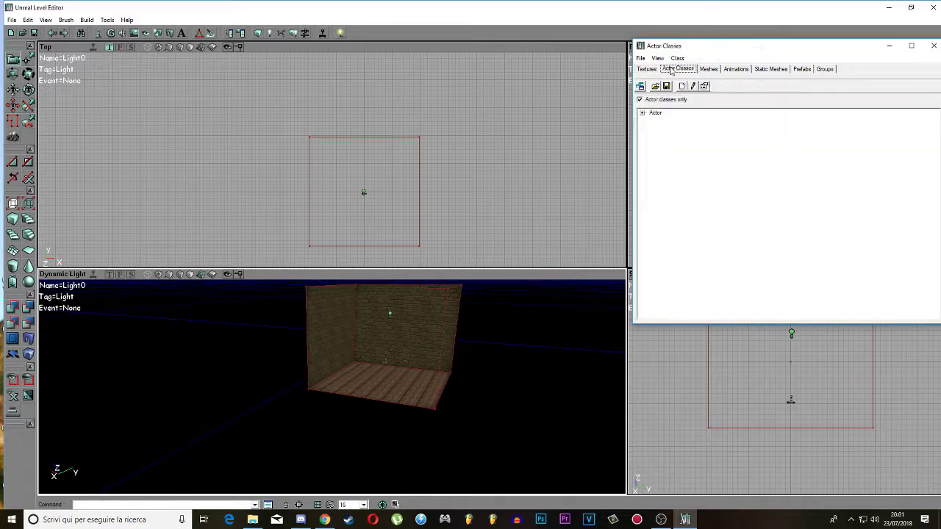
{"action": "left_click", "coordinate": [643, 113]}
{"action": "left_click_drag", "start_coordinate": [443, 340], "coordinate": [456, 305]}
{"action": "right_click_drag", "start_coordinate": [442, 341], "coordinate": [437, 383]}
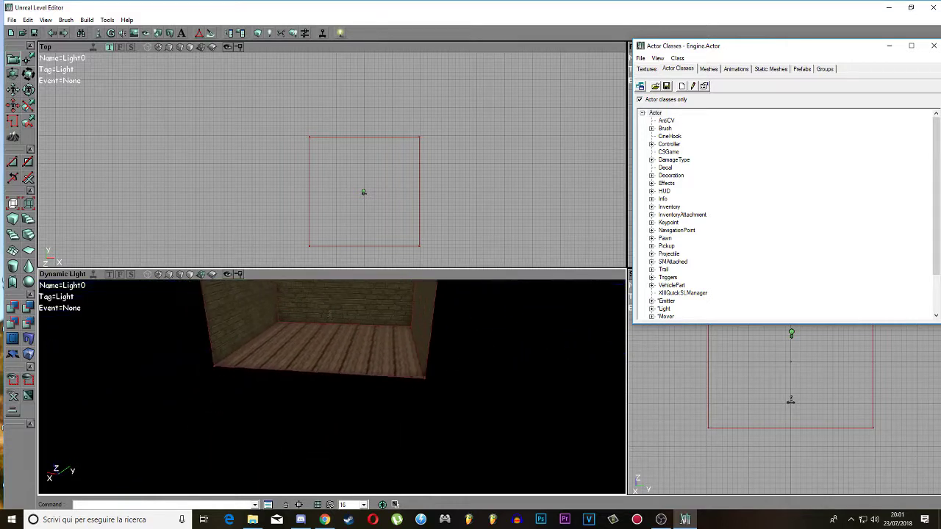
{"action": "left_click_drag", "start_coordinate": [363, 397], "coordinate": [360, 368]}
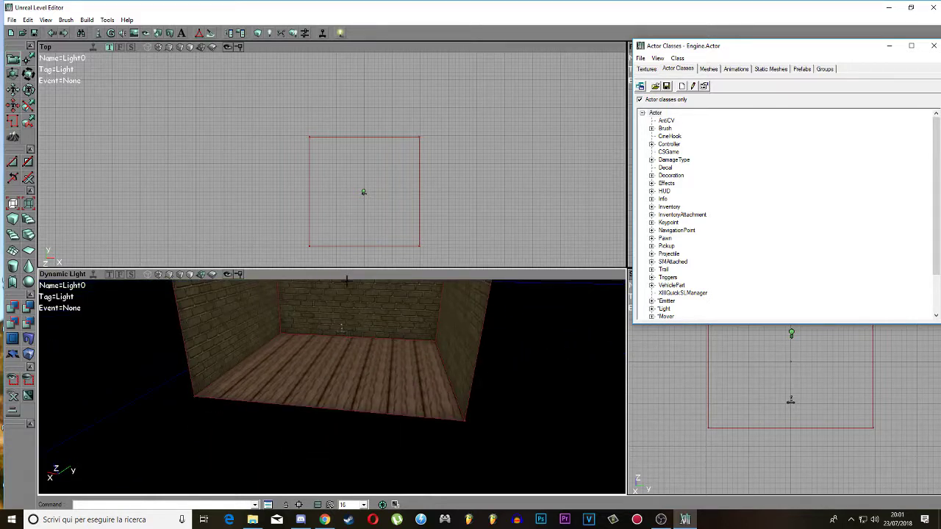
{"action": "scroll", "coordinate": [660, 234], "scroll_direction": "down", "scroll_amount": 2}
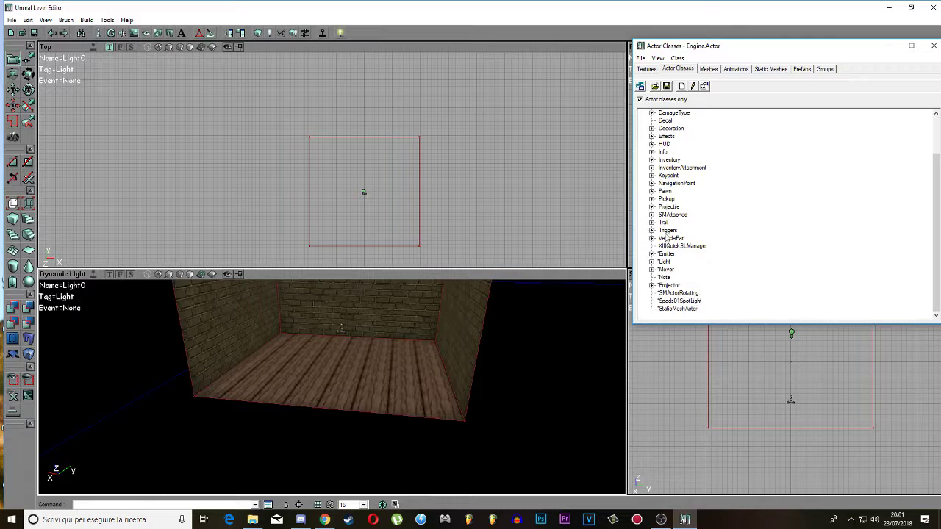
{"action": "scroll", "coordinate": [658, 234], "scroll_direction": "up", "scroll_amount": 2}
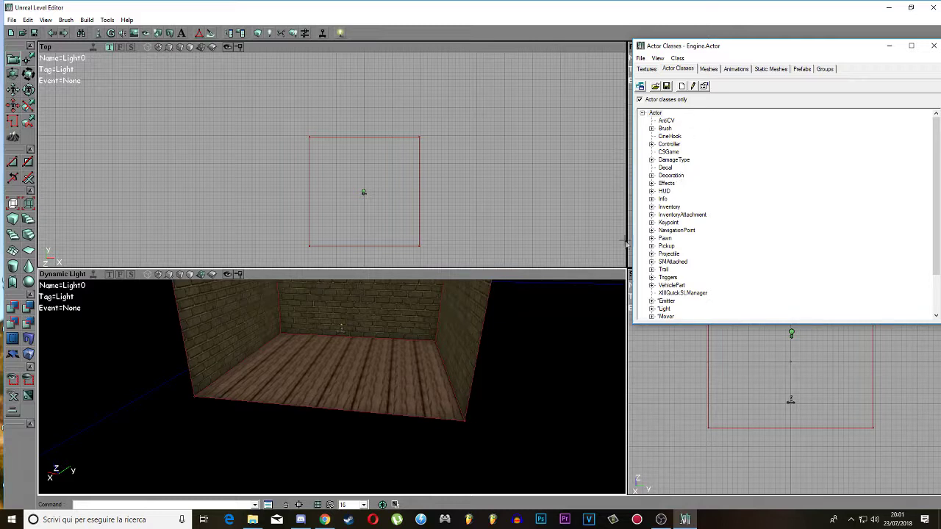
- Preview the DeathFalaiseC animation of the AmosChicM mesh up to frame 8.40 in the mesh browser
{"action": "left_click", "coordinate": [706, 69]}
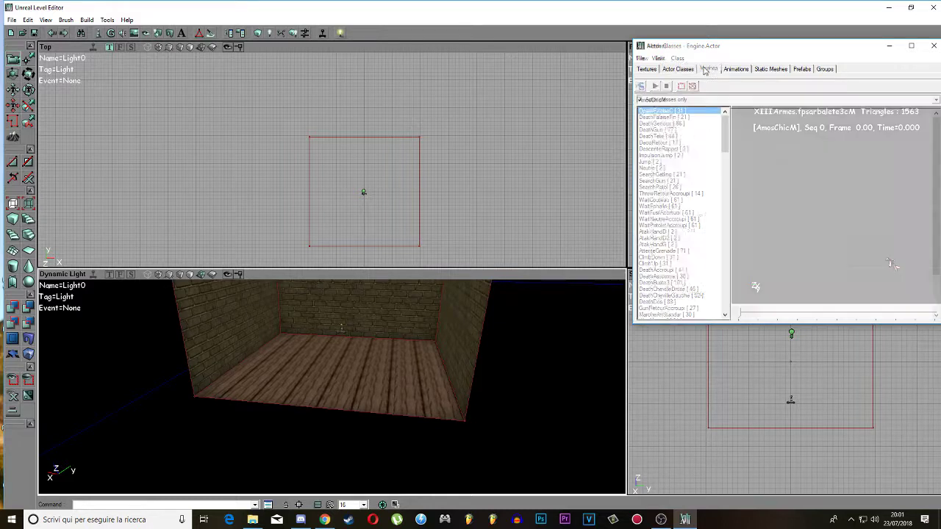
{"action": "left_click_drag", "start_coordinate": [741, 317], "coordinate": [818, 316]}
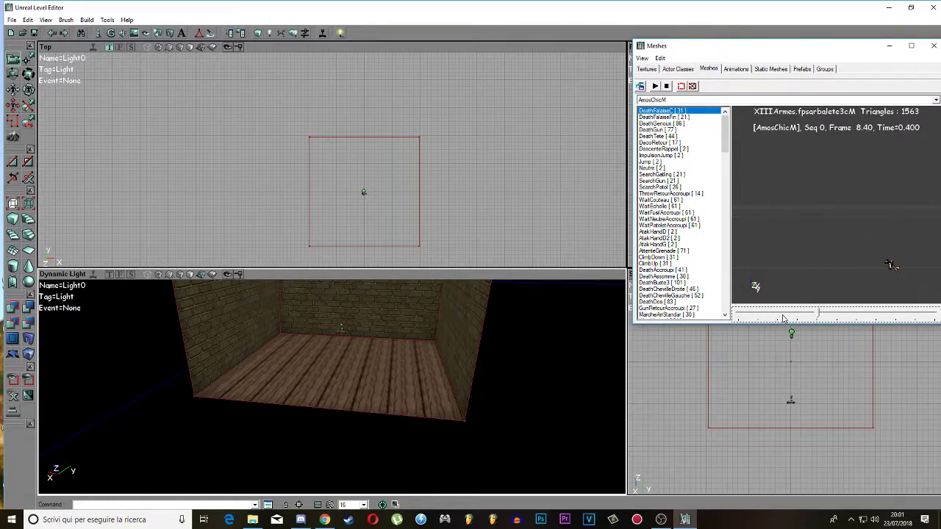
- Check the animation browser, and in the static mesh browser select the bidonexplosif mesh from the StaticExplosifs package
{"action": "left_click", "coordinate": [735, 69]}
{"action": "left_click", "coordinate": [771, 69]}
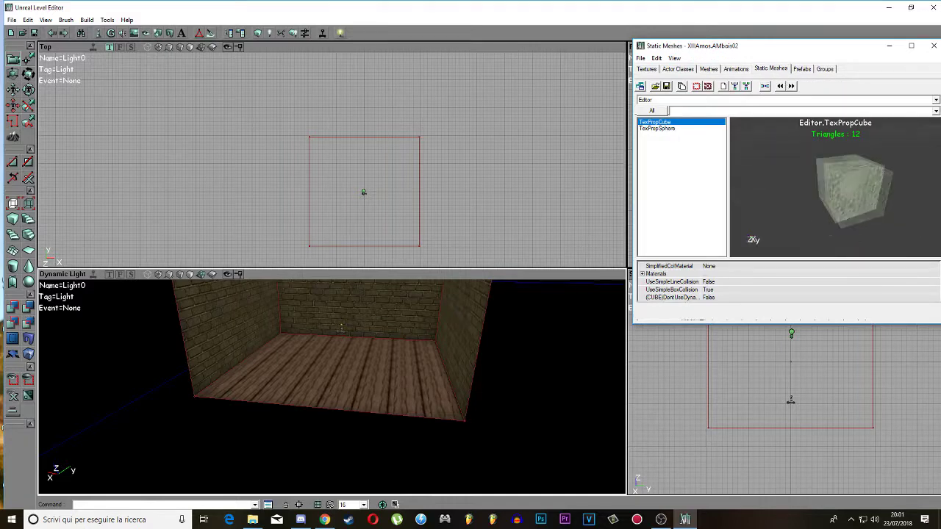
{"action": "left_click", "coordinate": [689, 102]}
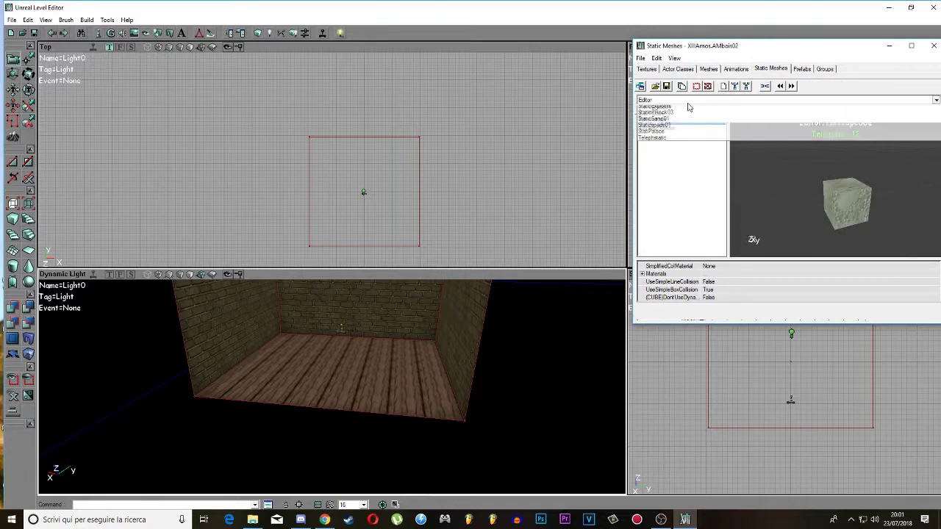
{"action": "left_click", "coordinate": [658, 173]}
{"action": "left_click", "coordinate": [650, 149]}
{"action": "left_click", "coordinate": [659, 123]}
- Add the StaticExplosifs.bidonexplosif static mesh on the wooden floor near the back wall of the room
{"action": "left_click_drag", "start_coordinate": [372, 362], "coordinate": [369, 346]}
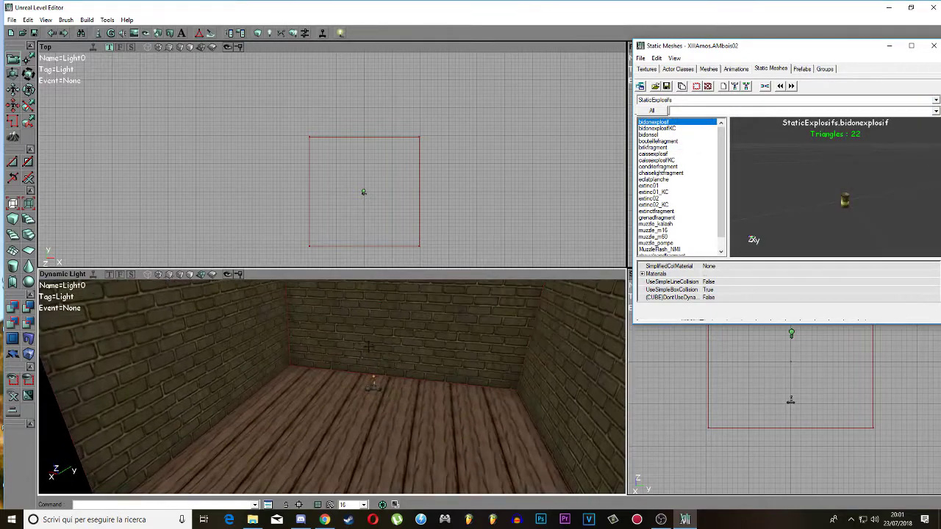
{"action": "left_click", "coordinate": [302, 388]}
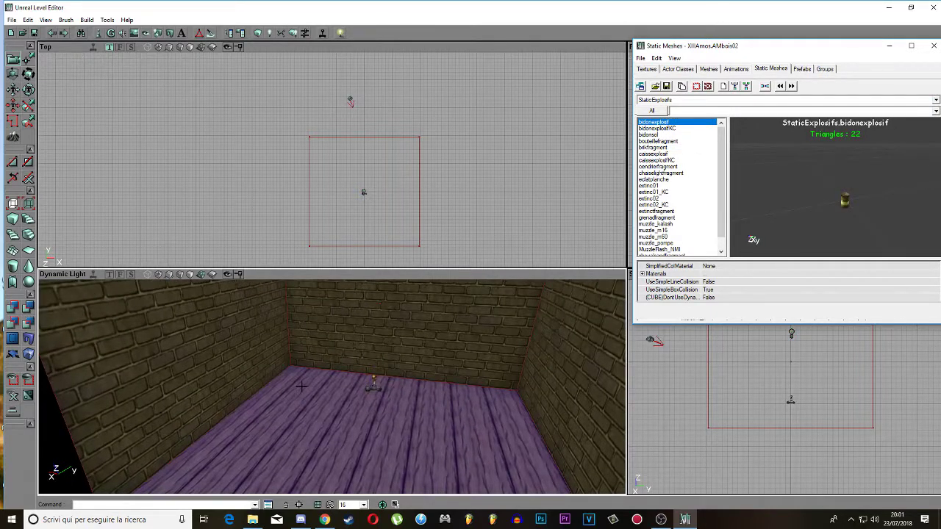
{"action": "right_click", "coordinate": [302, 387]}
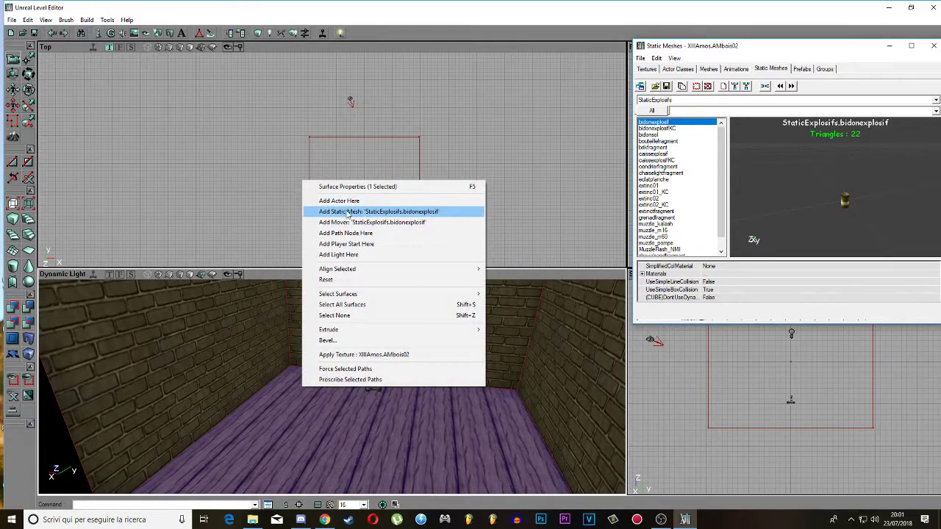
{"action": "left_click", "coordinate": [669, 145]}
{"action": "left_click", "coordinate": [658, 123]}
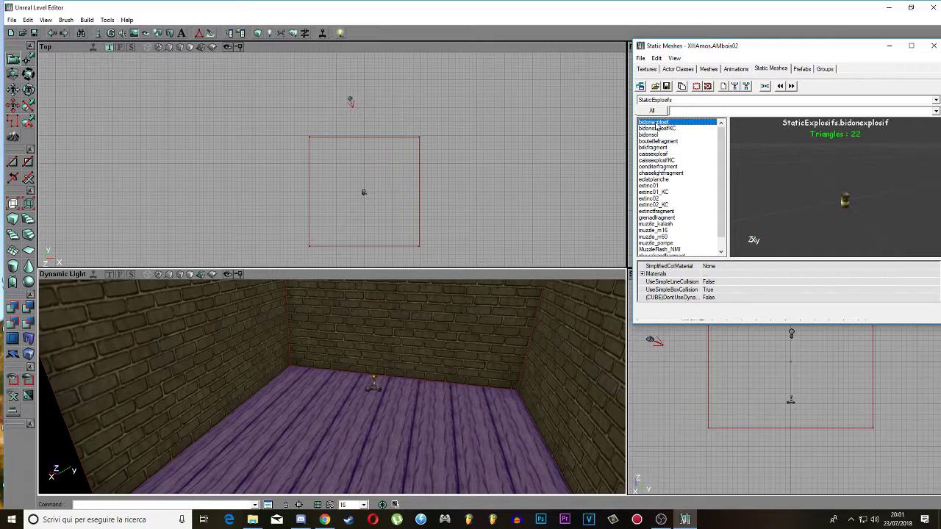
{"action": "right_click", "coordinate": [309, 395]}
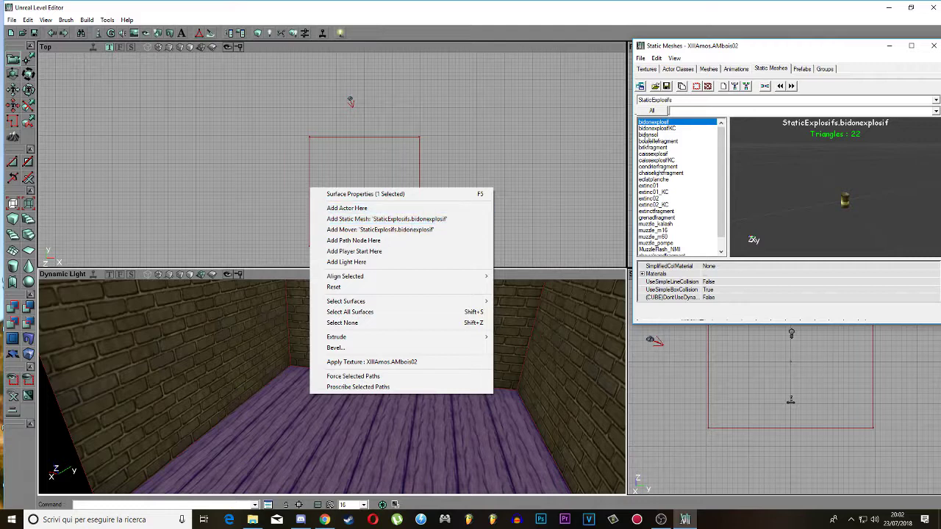
{"action": "left_click", "coordinate": [397, 220]}
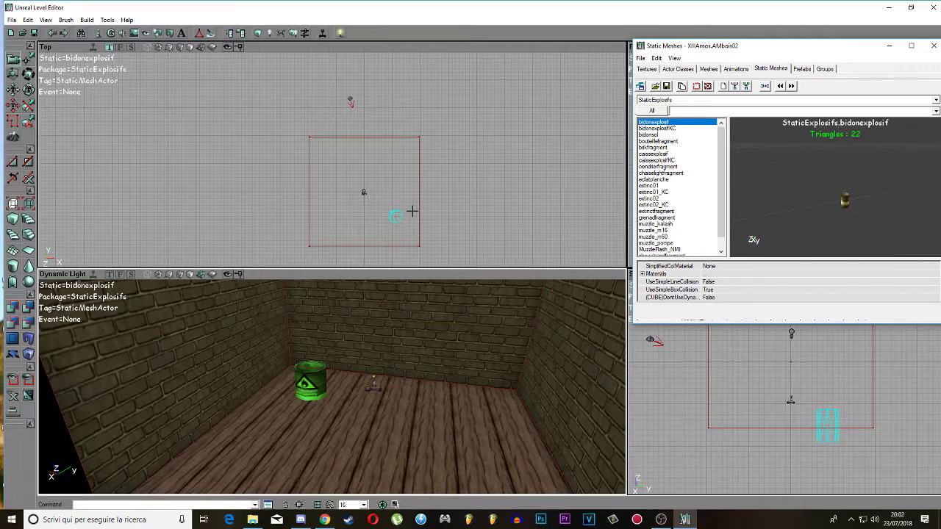
- Raise the barrel to roughly floor level and check its base up close in the perspective and side views
{"action": "mouse_move", "coordinate": [352, 316]}
{"action": "left_mouse_down"}
{"action": "mouse_move", "coordinate": [352, 383]}
{"action": "mouse_move", "coordinate": [324, 364]}
{"action": "mouse_move", "coordinate": [327, 379]}
{"action": "mouse_move", "coordinate": [363, 323]}
{"action": "mouse_move", "coordinate": [357, 327]}
{"action": "left_mouse_up"}
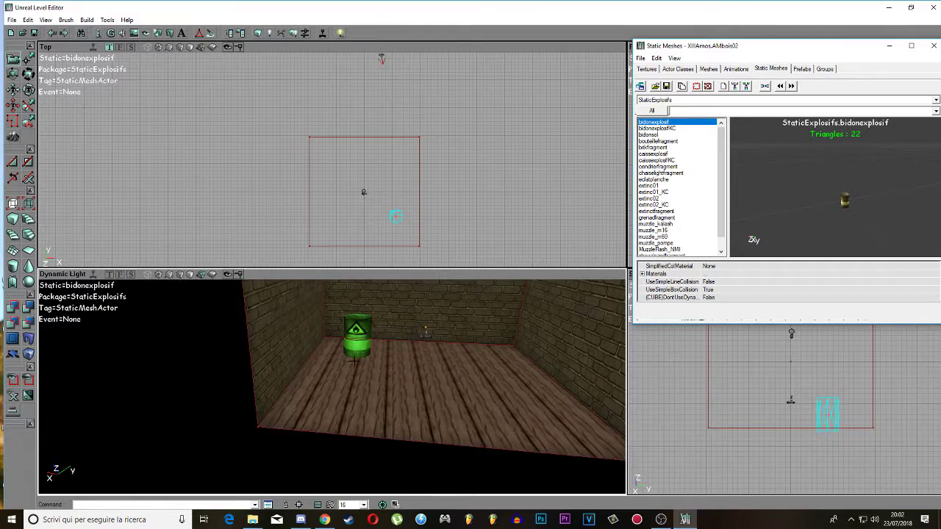
{"action": "left_click_drag", "start_coordinate": [350, 375], "coordinate": [349, 344]}
{"action": "mouse_move", "coordinate": [349, 344]}
{"action": "right_mouse_down"}
{"action": "mouse_move", "coordinate": [351, 375]}
{"action": "mouse_move", "coordinate": [351, 349]}
{"action": "right_mouse_up"}
{"action": "left_click_drag", "start_coordinate": [337, 358], "coordinate": [347, 363]}
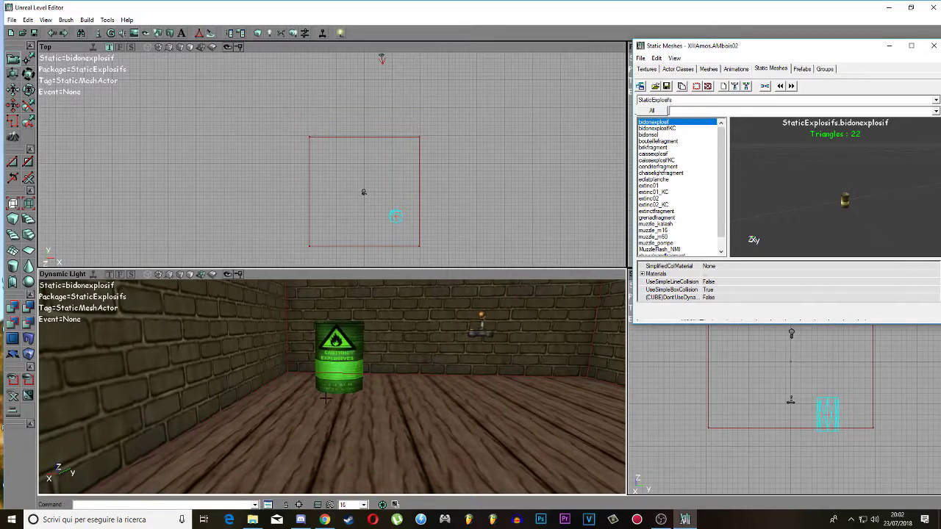
{"action": "mouse_move", "coordinate": [340, 357]}
{"action": "left_mouse_down", "text": "ctrl"}
{"action": "mouse_move", "coordinate": [340, 289]}
{"action": "mouse_move", "coordinate": [340, 354]}
{"action": "mouse_move", "coordinate": [347, 288]}
{"action": "left_mouse_up", "text": "ctrl"}
{"action": "left_click_drag", "start_coordinate": [772, 426], "coordinate": [809, 401]}
{"action": "scroll", "coordinate": [767, 389], "scroll_direction": "up", "scroll_amount": 3}
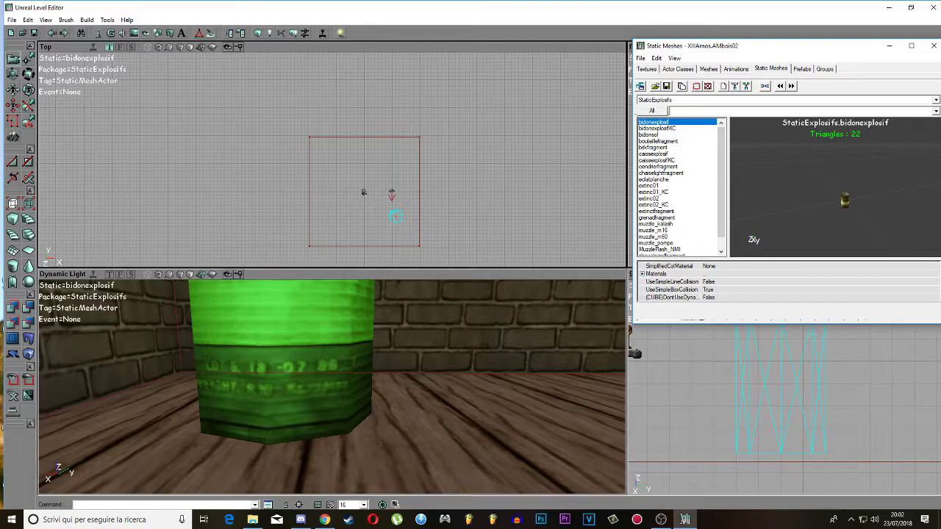
- Open the barrel's StaticMeshActor properties and set its Movement Location Z to -142
{"action": "right_click", "coordinate": [263, 337]}
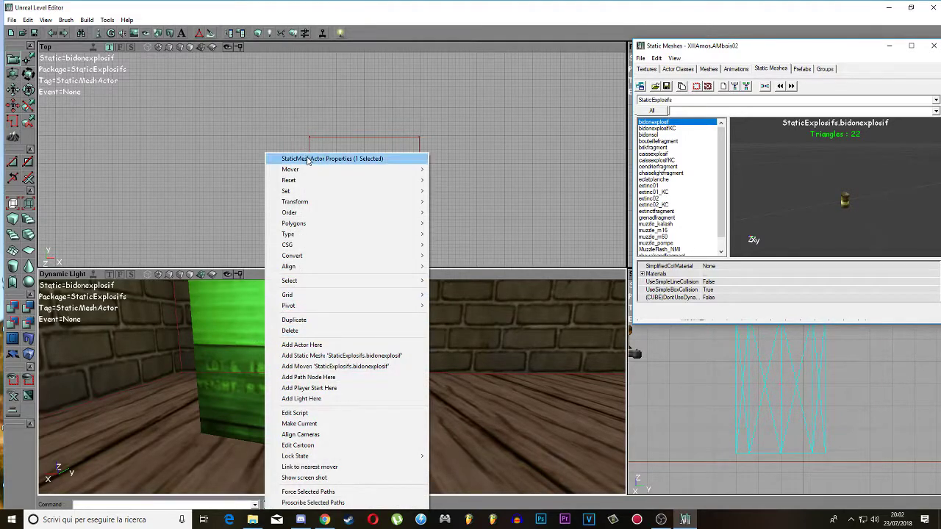
{"action": "left_click", "coordinate": [307, 156]}
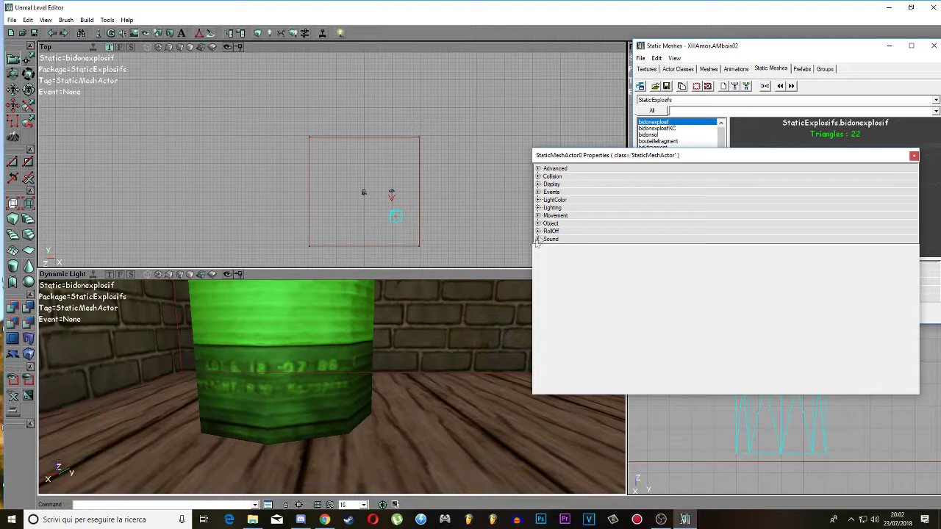
{"action": "left_click", "coordinate": [539, 216]}
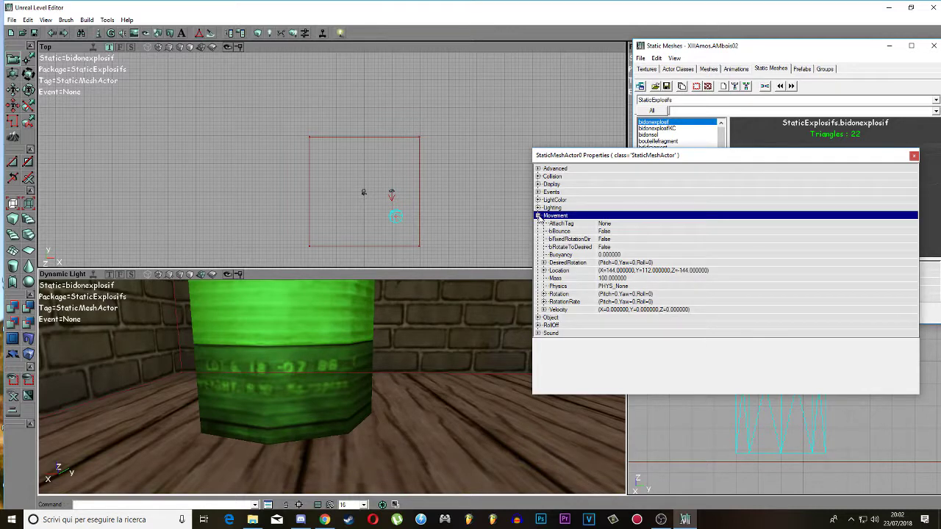
{"action": "left_click", "coordinate": [544, 270]}
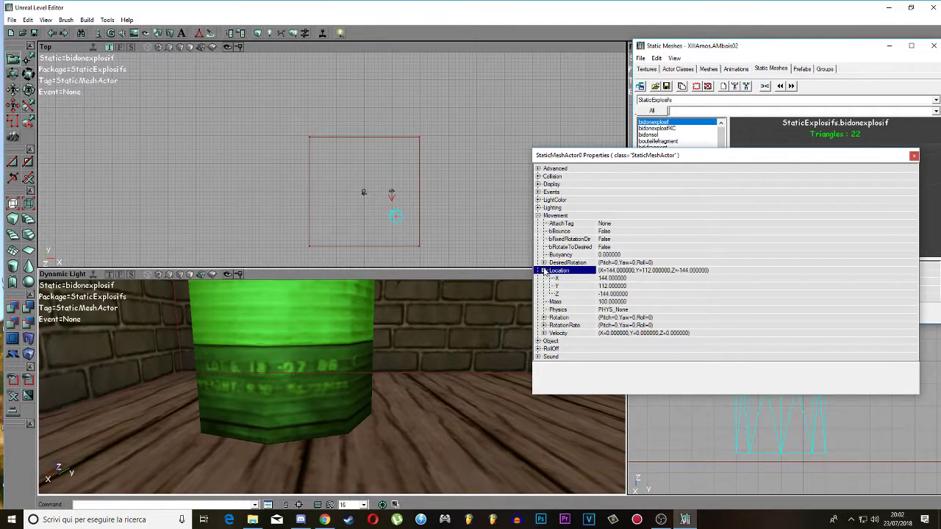
{"action": "left_click", "coordinate": [607, 296]}
{"action": "left_click", "coordinate": [607, 294]}
{"action": "left_click_drag", "start_coordinate": [608, 294], "coordinate": [600, 294]}
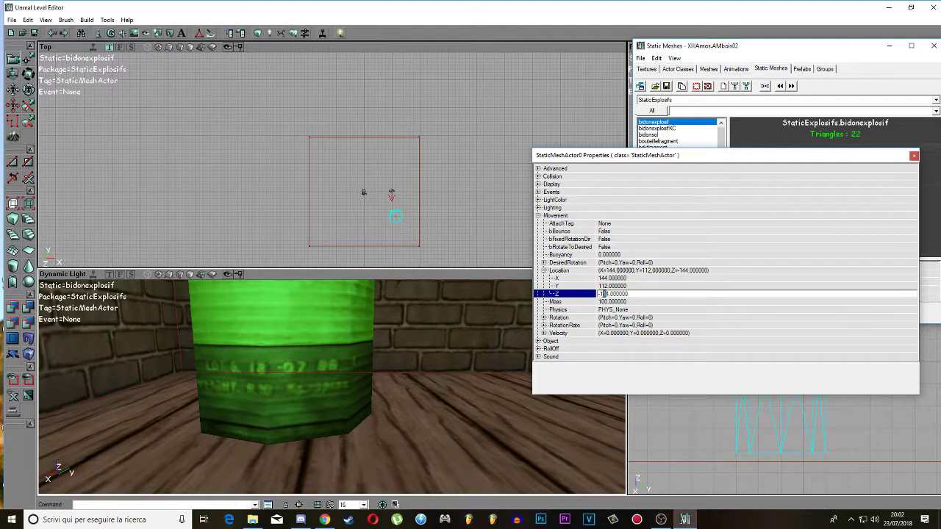
{"action": "type", "text": "2"}
{"action": "key", "text": "Return"}
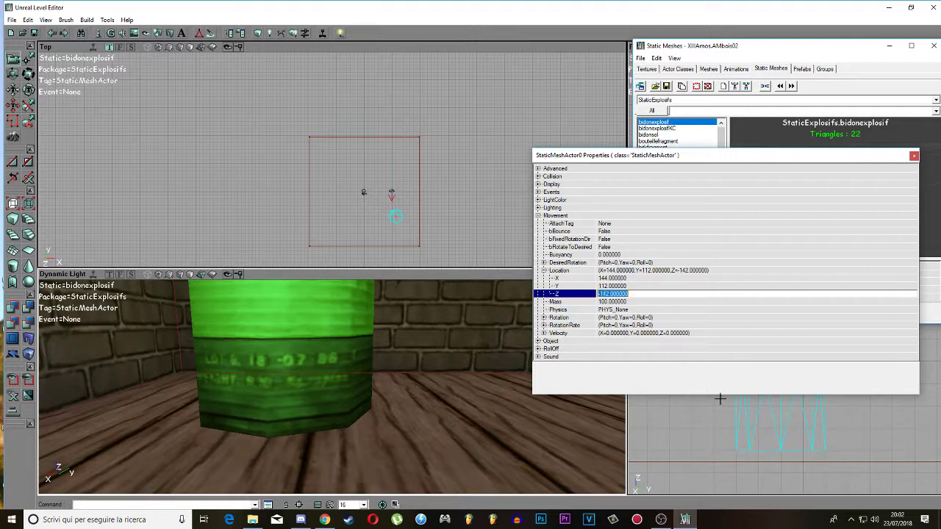
- Set the barrel's Location Z to -147, refine it to -149, and close its properties
{"action": "left_click", "coordinate": [610, 293]}
{"action": "key", "text": "Return"}
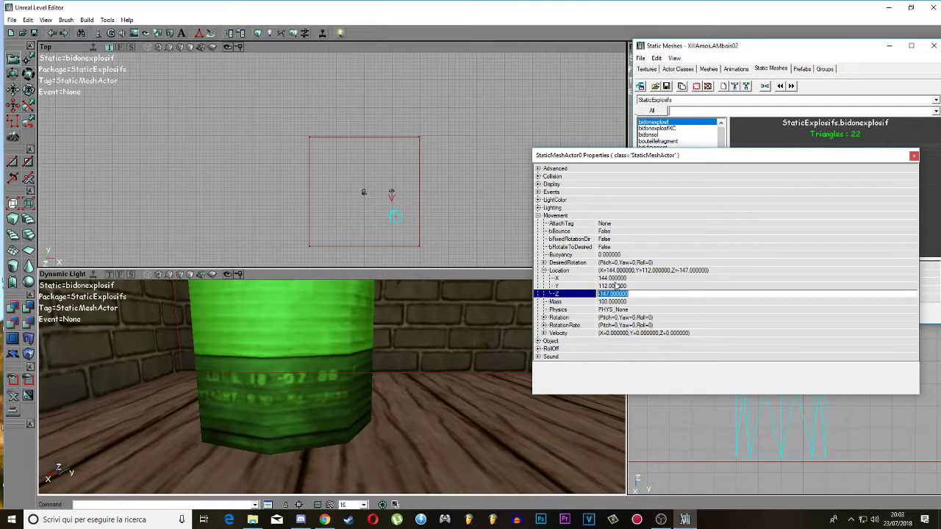
{"action": "left_click", "coordinate": [610, 294]}
{"action": "type", "text": "9"}
{"action": "key", "text": "Return"}
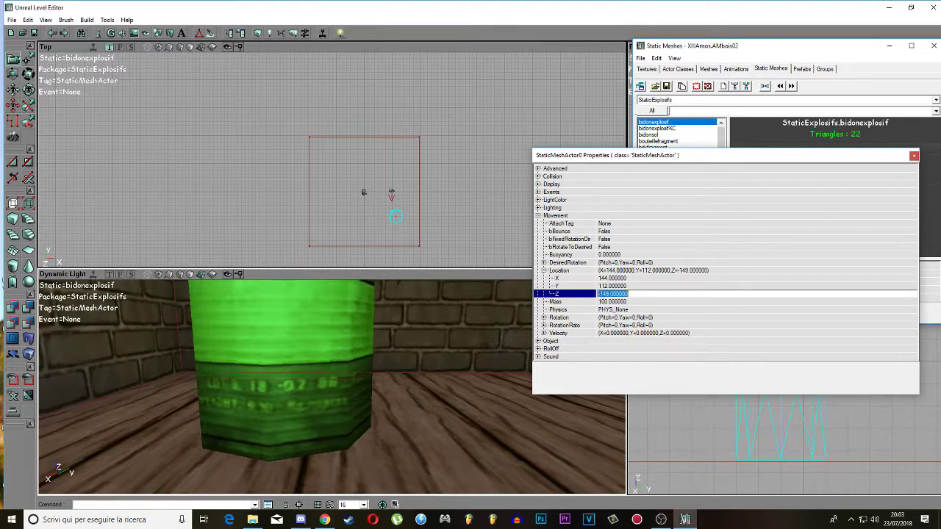
{"action": "mouse_move", "coordinate": [434, 387]}
{"action": "left_mouse_down"}
{"action": "mouse_move", "coordinate": [433, 470]}
{"action": "mouse_move", "coordinate": [434, 390]}
{"action": "left_mouse_up"}
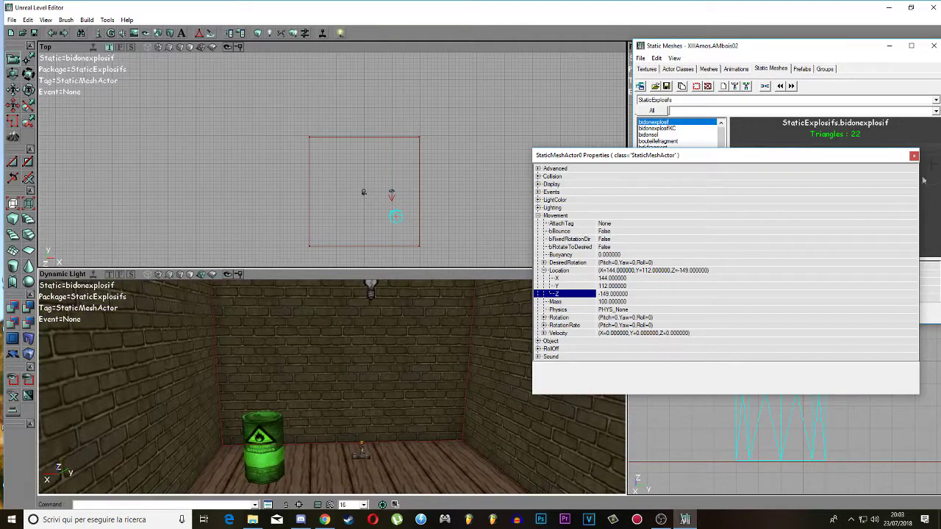
{"action": "left_click", "coordinate": [913, 156]}
- Move the barrel into the nearest corner of the room, against the two brick walls, and deselect it
{"action": "right_click_drag", "start_coordinate": [510, 399], "coordinate": [507, 427]}
{"action": "left_click_drag", "start_coordinate": [507, 427], "coordinate": [502, 449]}
{"action": "mouse_move", "coordinate": [401, 217]}
{"action": "left_mouse_down"}
{"action": "mouse_move", "coordinate": [397, 203]}
{"action": "mouse_move", "coordinate": [400, 223]}
{"action": "left_mouse_up"}
{"action": "left_click", "coordinate": [329, 368]}
{"action": "left_click_drag", "start_coordinate": [328, 369], "coordinate": [312, 397]}
{"action": "right_click_drag", "start_coordinate": [303, 368], "coordinate": [301, 343]}
{"action": "mouse_move", "coordinate": [301, 343]}
{"action": "left_mouse_down"}
{"action": "mouse_move", "coordinate": [302, 390]}
{"action": "mouse_move", "coordinate": [303, 342]}
{"action": "left_mouse_up"}
- Look at the Prefabs and Groups browsers
{"action": "left_click", "coordinate": [802, 68]}
{"action": "left_click", "coordinate": [825, 68]}
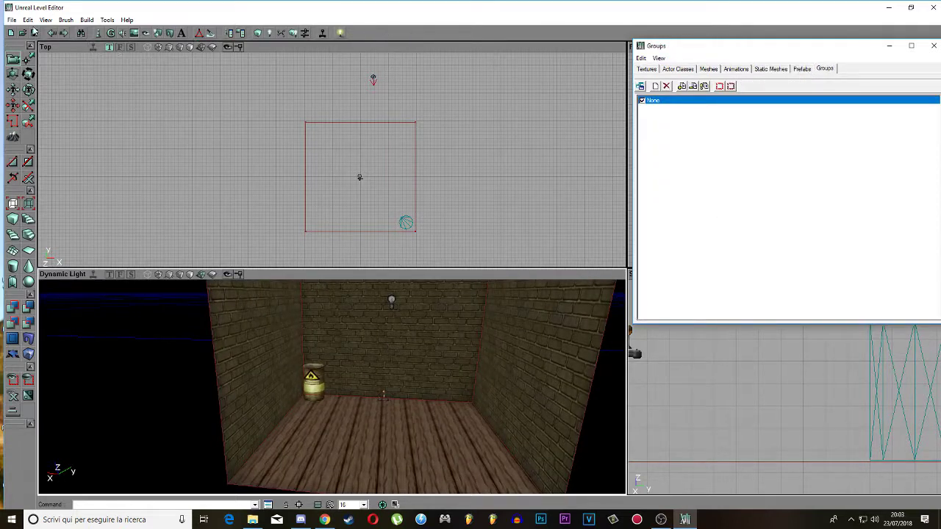
- Start saving the map and browse to the Desktop folder Giochi > XIII ONLINE > my maps
{"action": "left_click", "coordinate": [34, 34]}
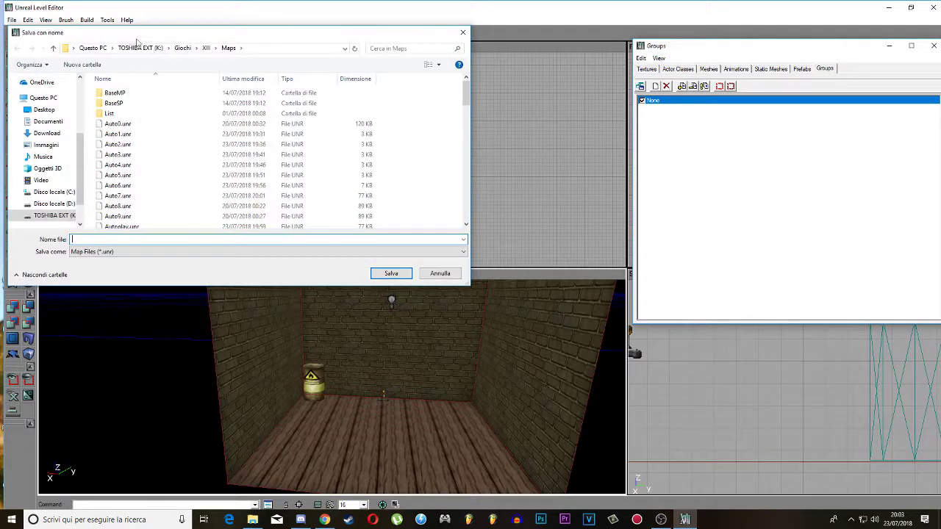
{"action": "scroll", "coordinate": [52, 140], "scroll_direction": "up", "scroll_amount": 3}
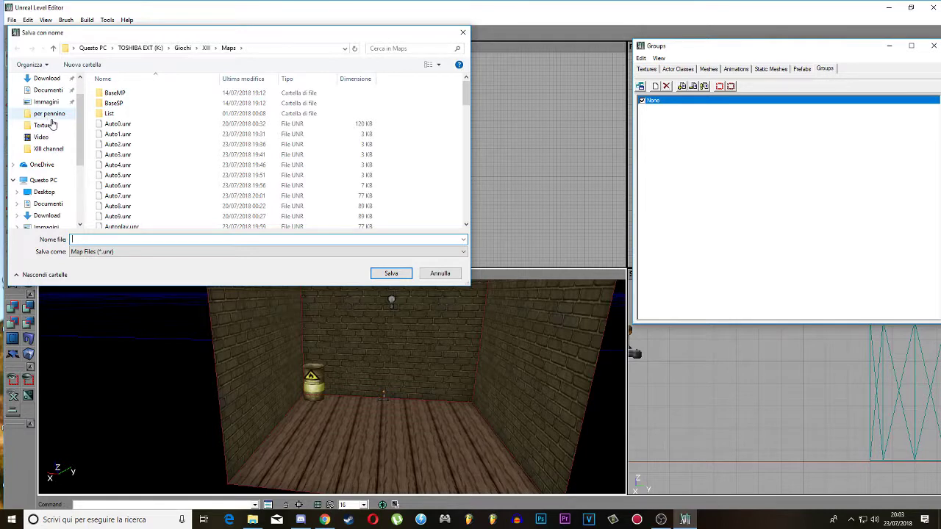
{"action": "scroll", "coordinate": [51, 125], "scroll_direction": "up", "scroll_amount": 2}
{"action": "left_click", "coordinate": [42, 98]}
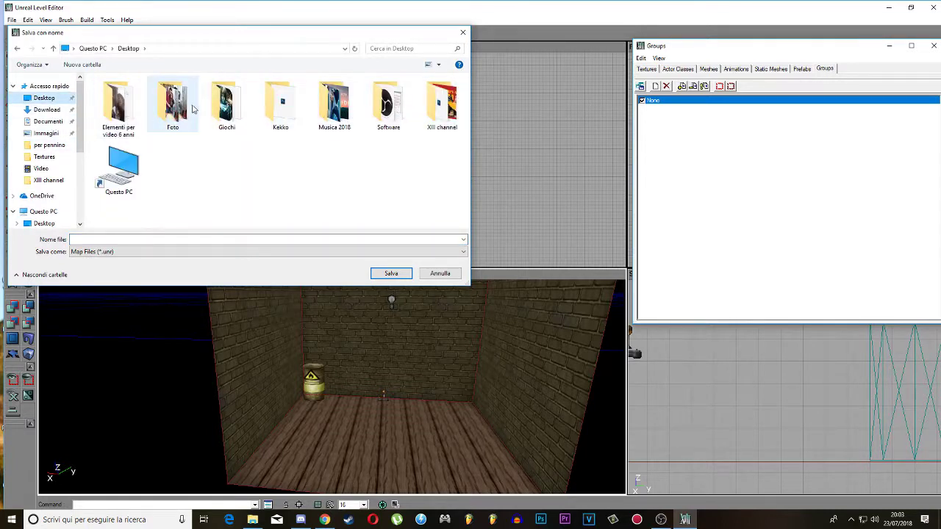
{"action": "double_click", "coordinate": [389, 103]}
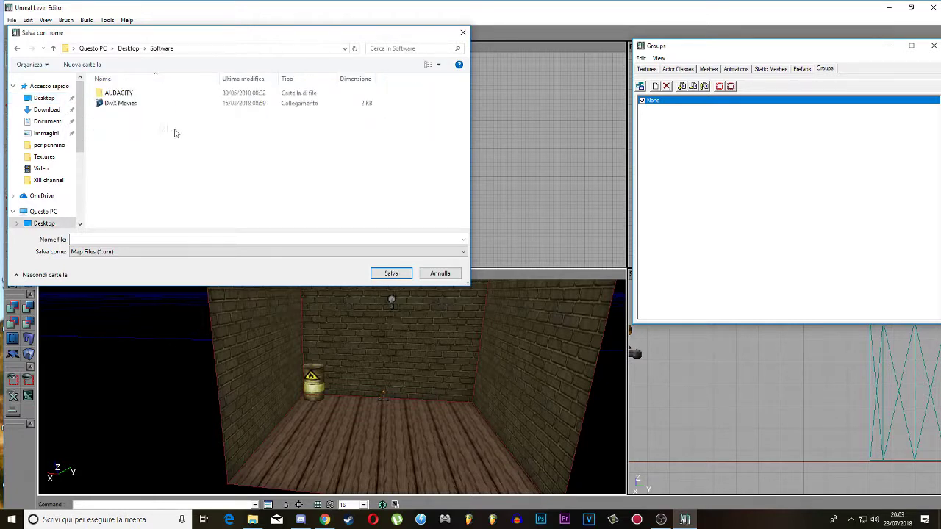
{"action": "left_click", "coordinate": [129, 49]}
{"action": "double_click", "coordinate": [223, 101]}
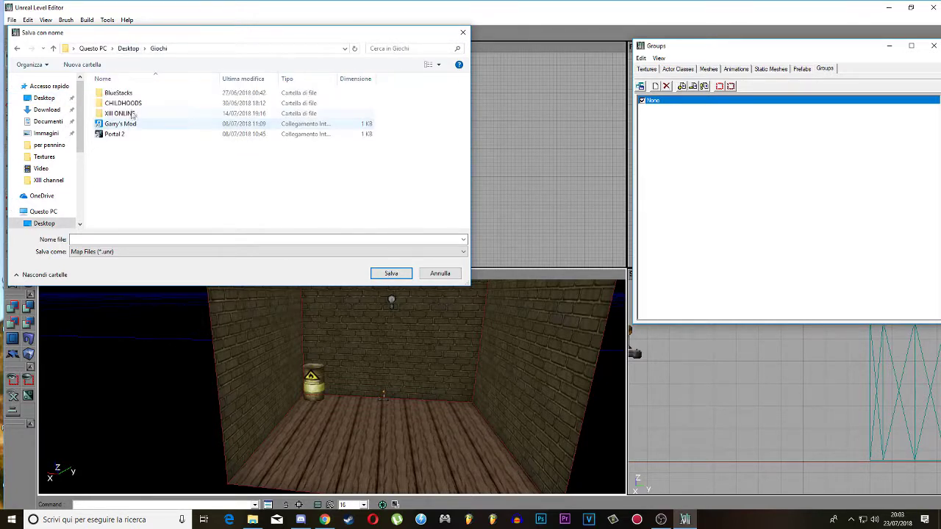
{"action": "double_click", "coordinate": [131, 114]}
{"action": "double_click", "coordinate": [118, 103]}
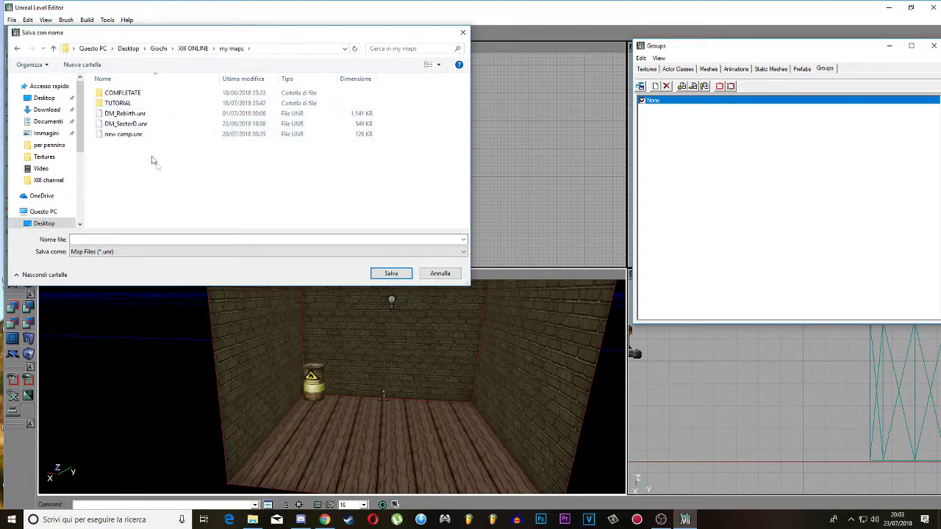
- Save the map as Tutorial in the TUTORIAL folder
{"action": "left_click", "coordinate": [143, 240]}
{"action": "type", "text": "Tutorial"}
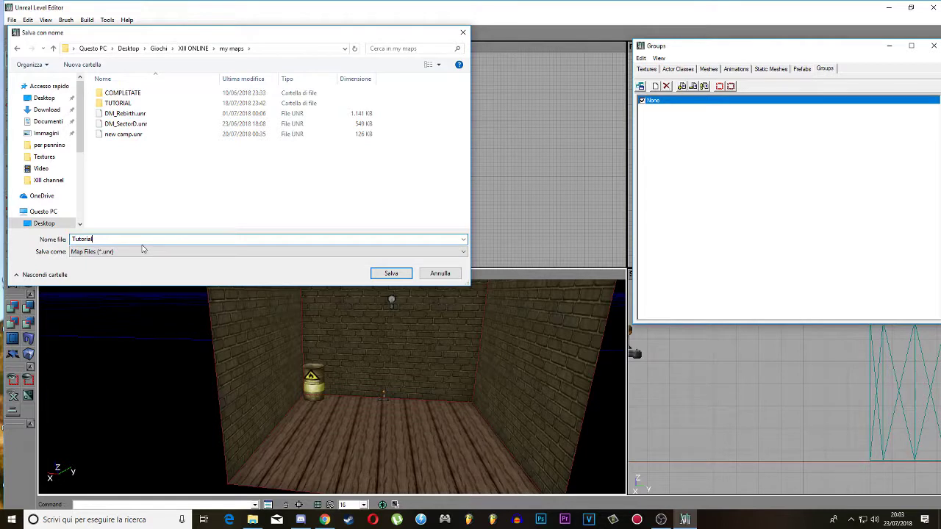
{"action": "key", "text": "Return"}
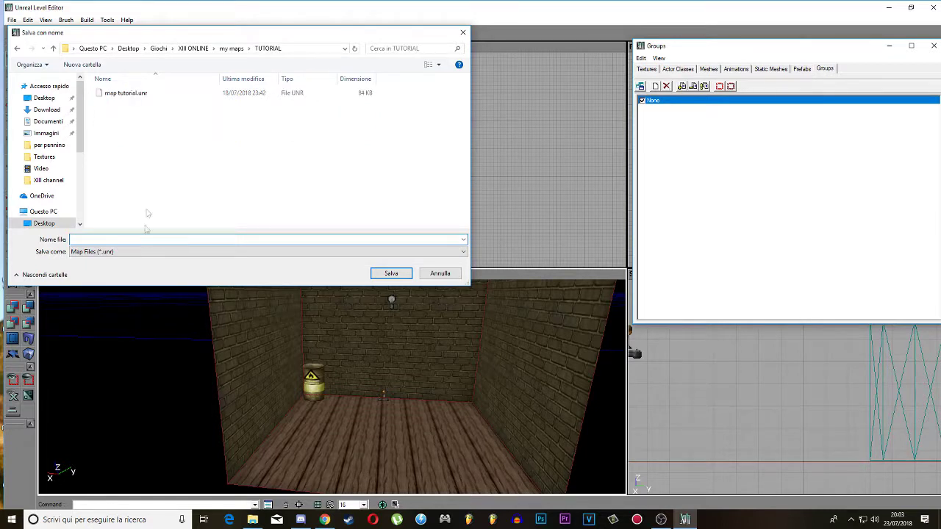
{"action": "type", "text": "Tutorial"}
{"action": "key", "text": "Return"}
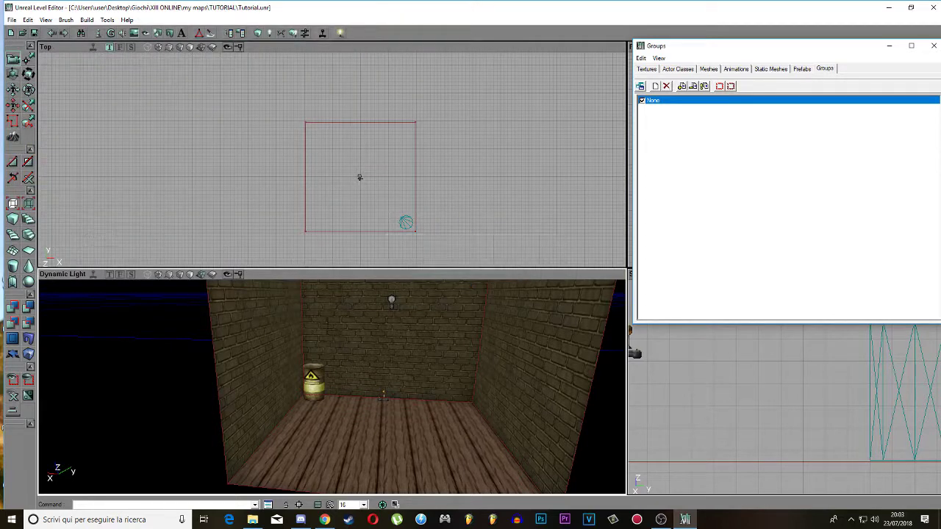
{"action": "left_click_drag", "start_coordinate": [332, 386], "coordinate": [333, 456]}
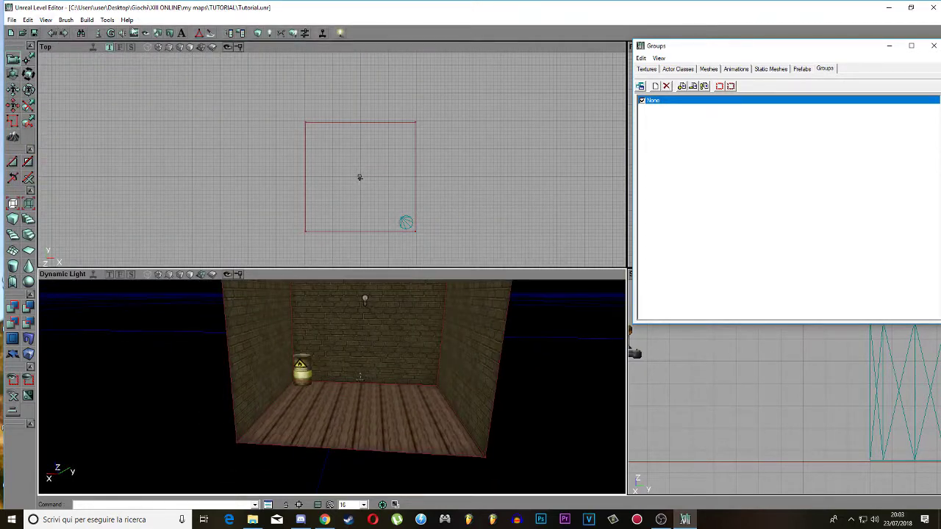
{"action": "left_click_drag", "start_coordinate": [266, 340], "coordinate": [266, 340]}
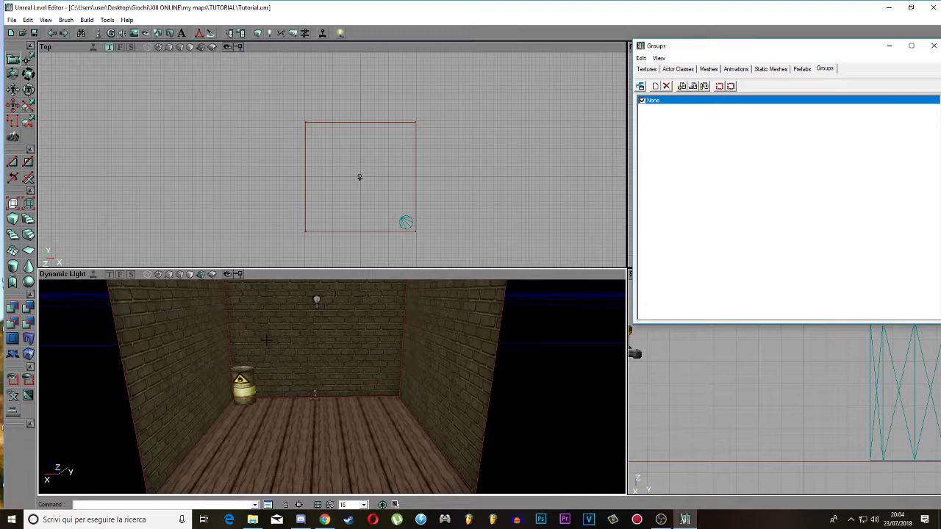
{"action": "left_click_drag", "start_coordinate": [247, 414], "coordinate": [247, 414]}
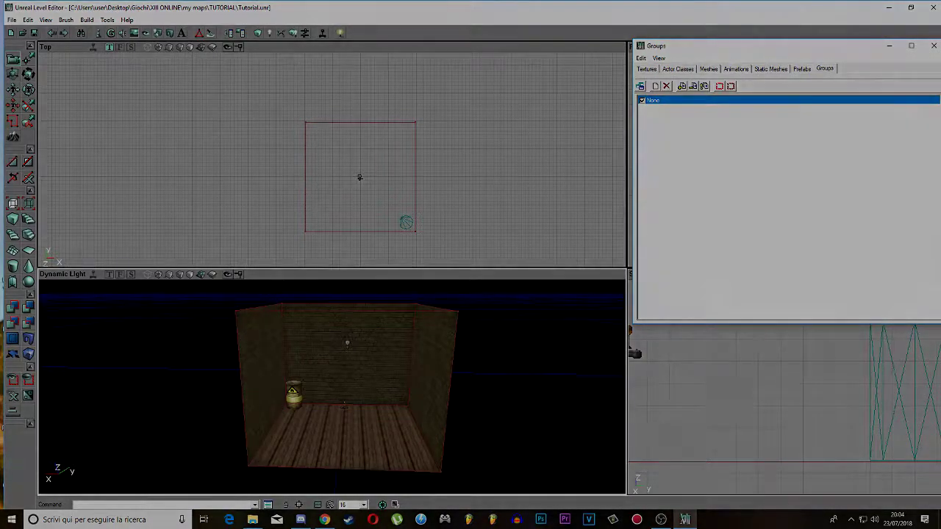
{"action": "left_click_drag", "start_coordinate": [247, 414], "coordinate": [247, 400]}
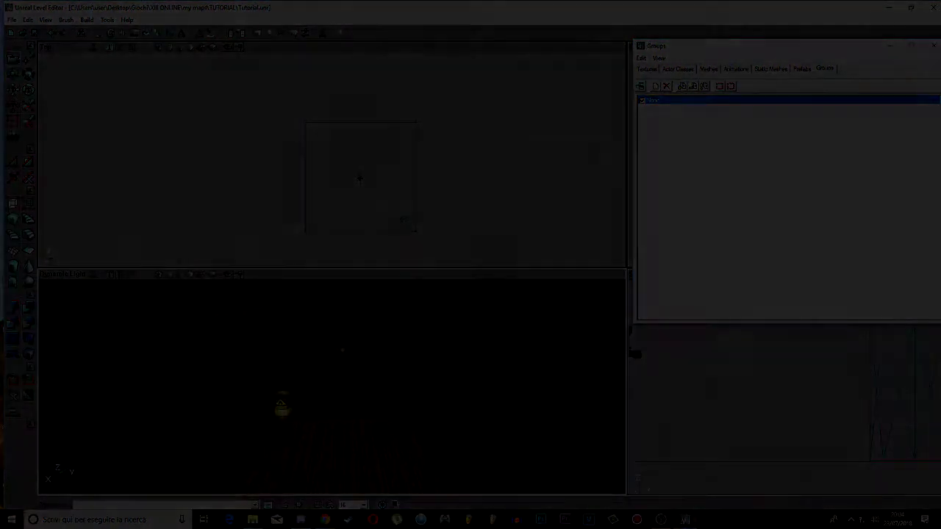